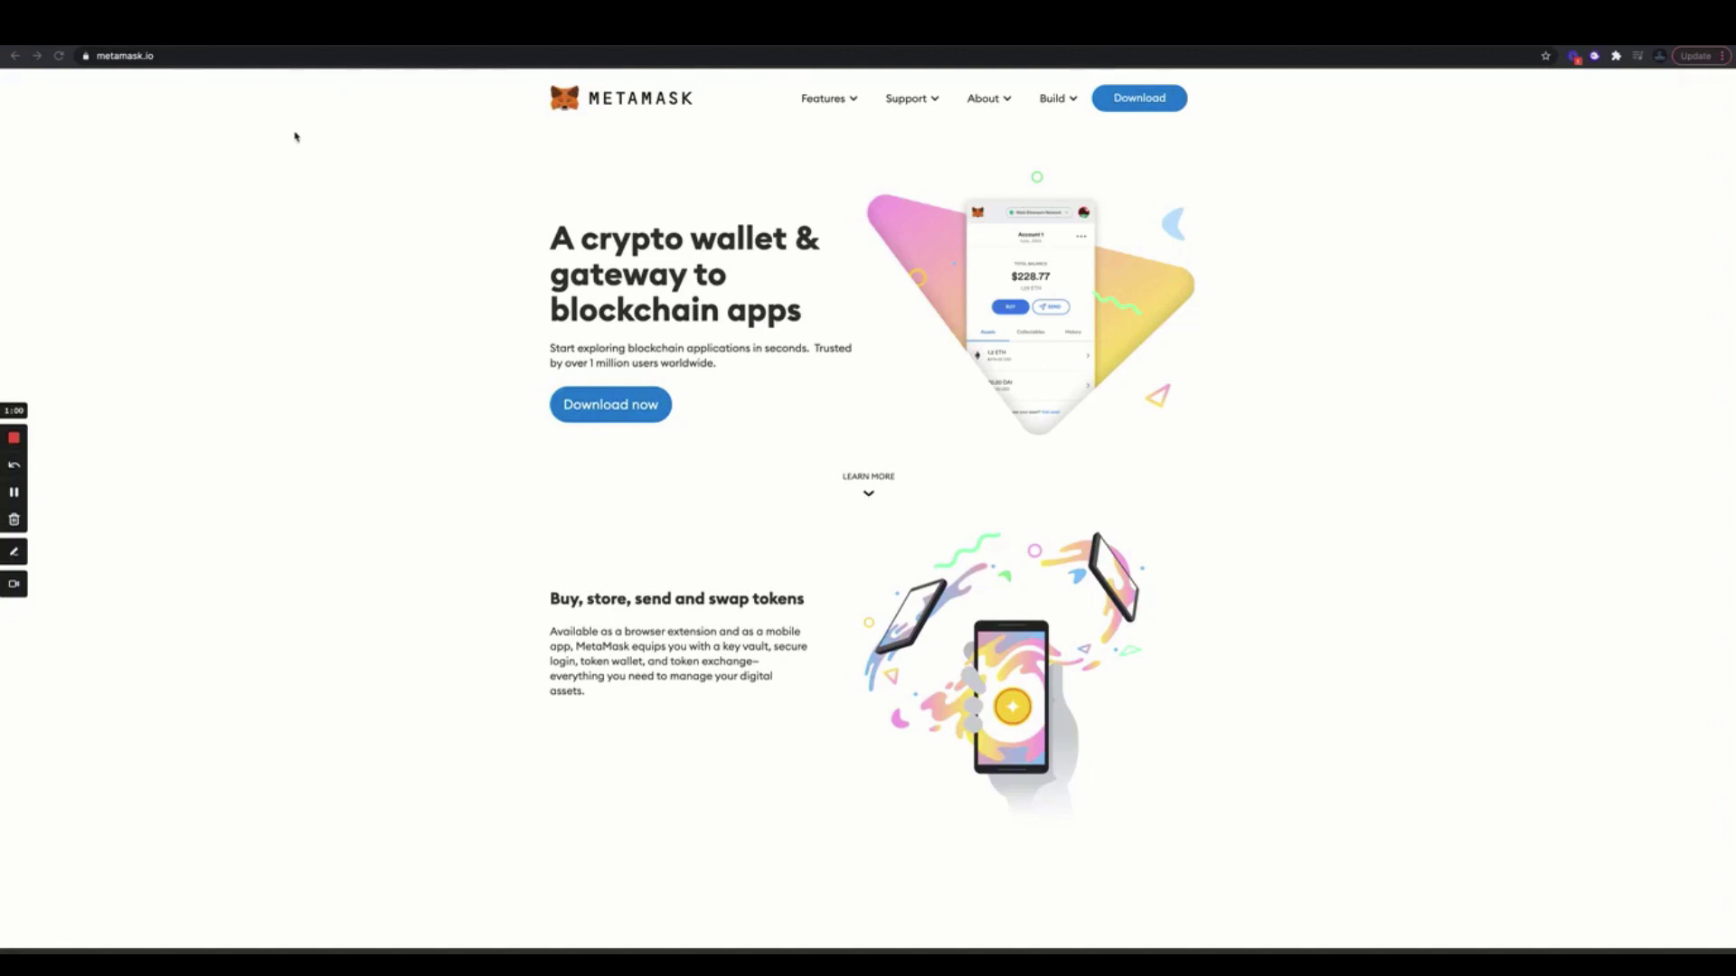
Switch the MetaMask wallet to Ethereum Mainnet, showing a 0.1148 ETH balance
{"action": "left_click", "coordinate": [1616, 56]}
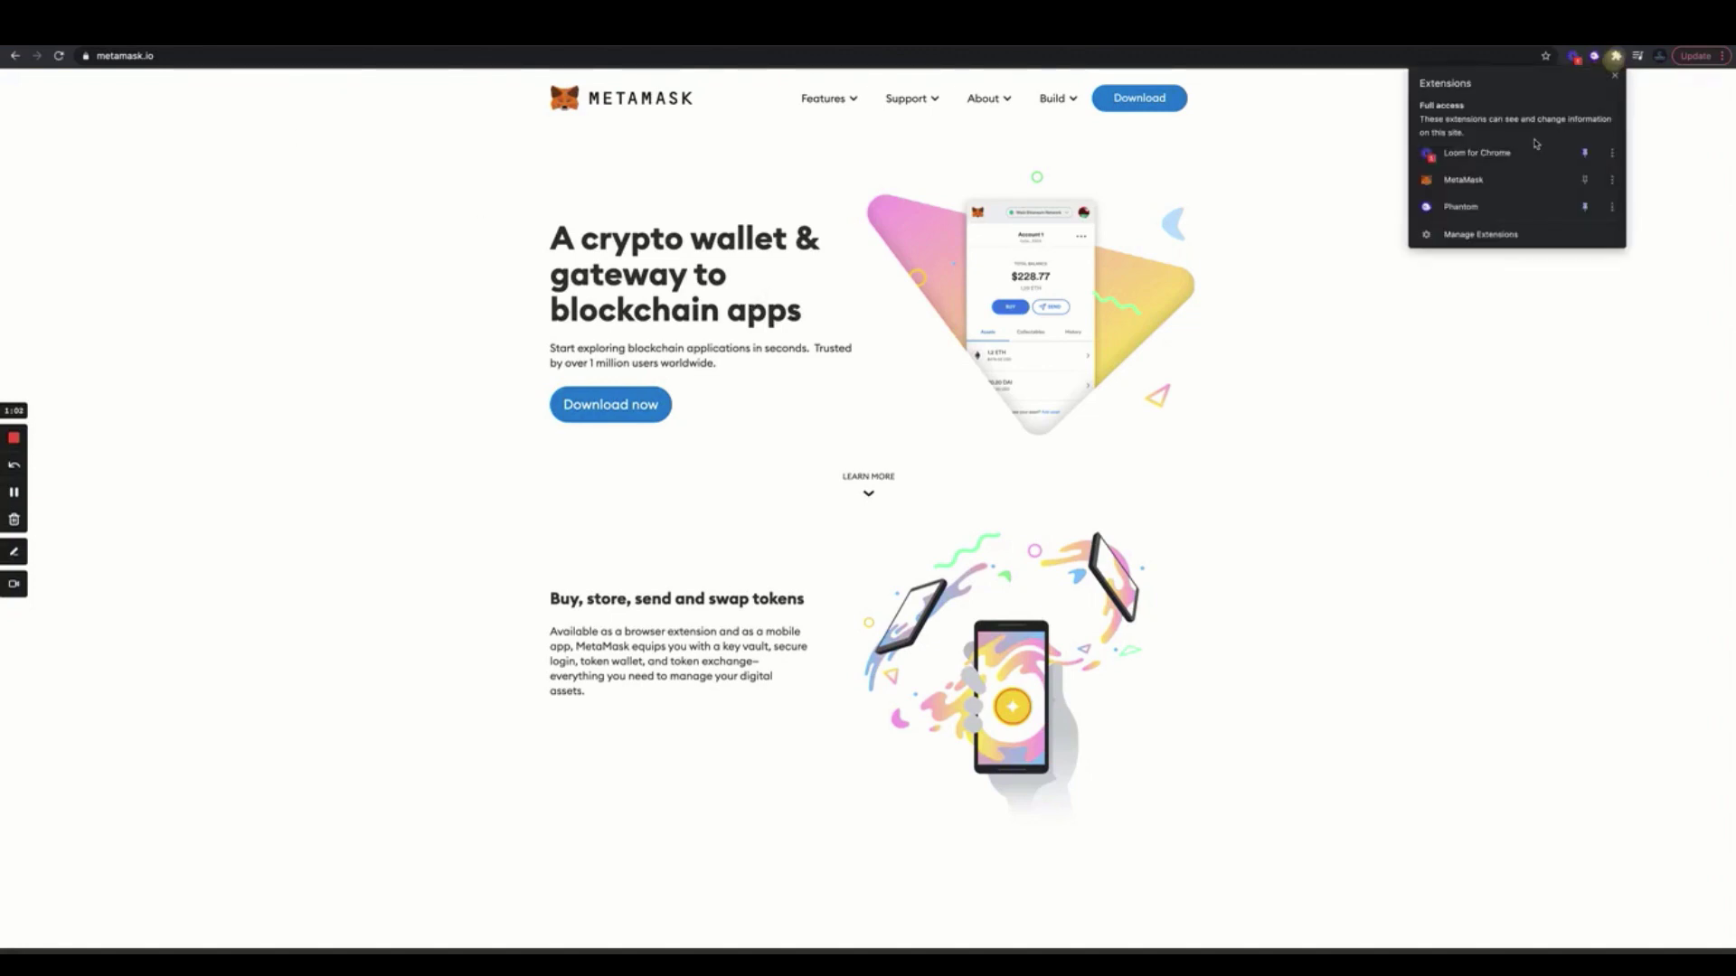
{"action": "left_click", "coordinate": [1482, 180]}
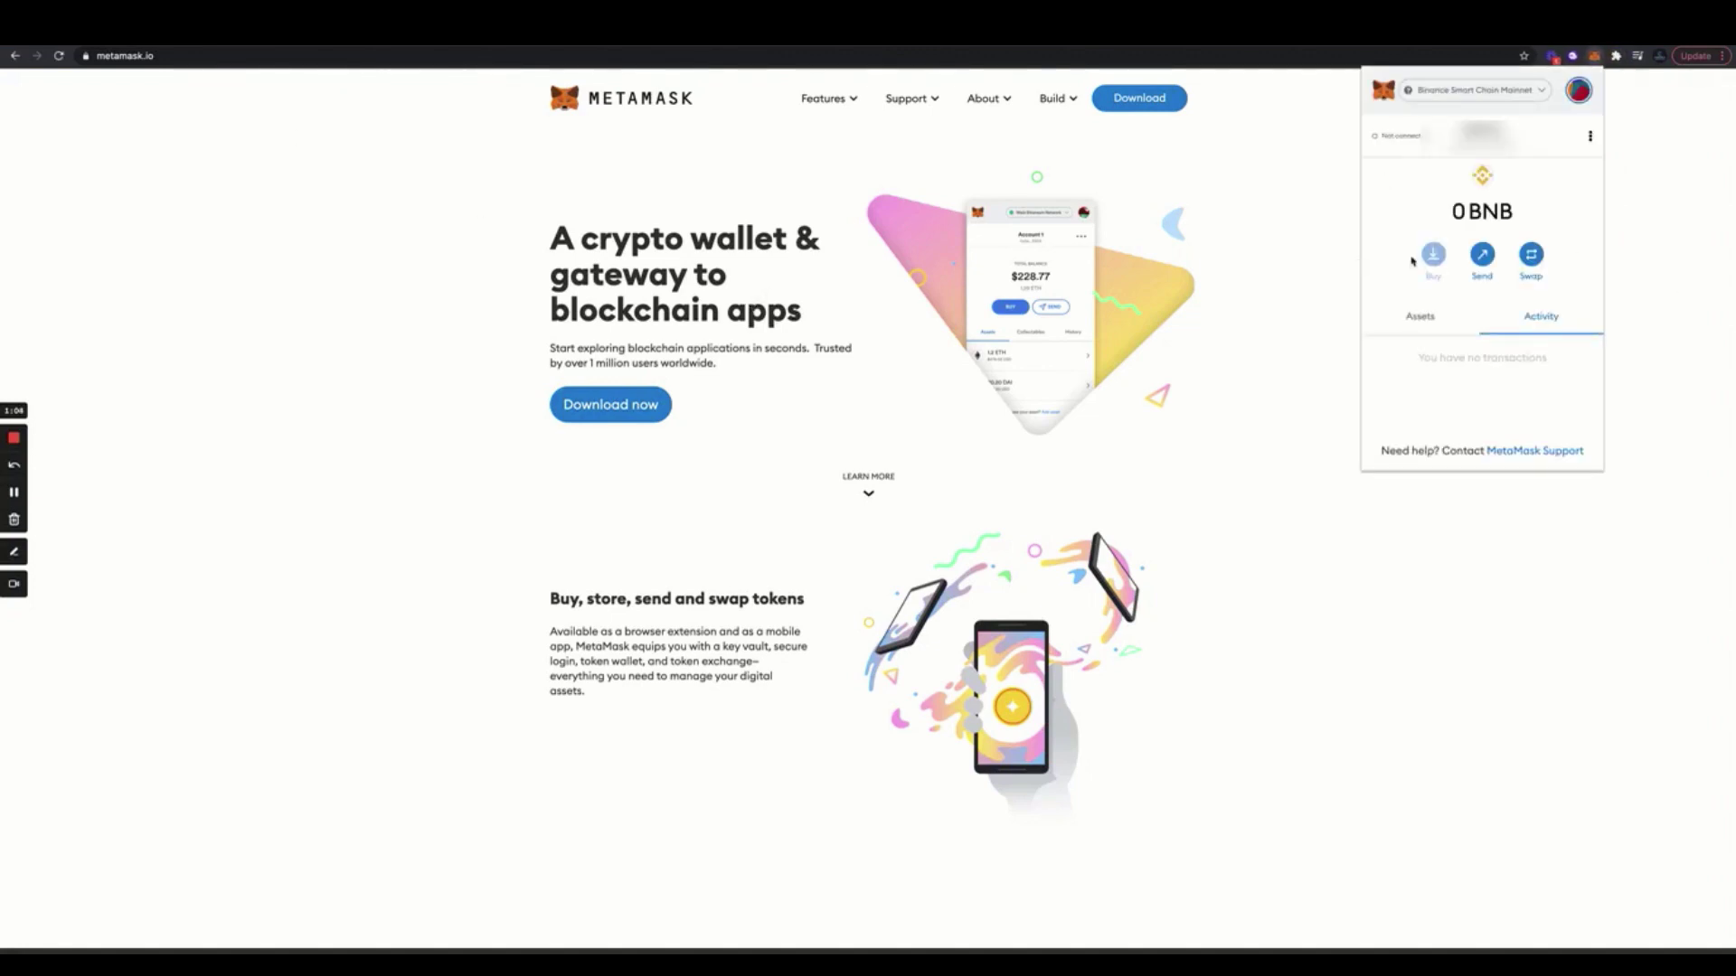
{"action": "left_click", "coordinate": [1537, 94]}
{"action": "left_click", "coordinate": [1503, 187]}
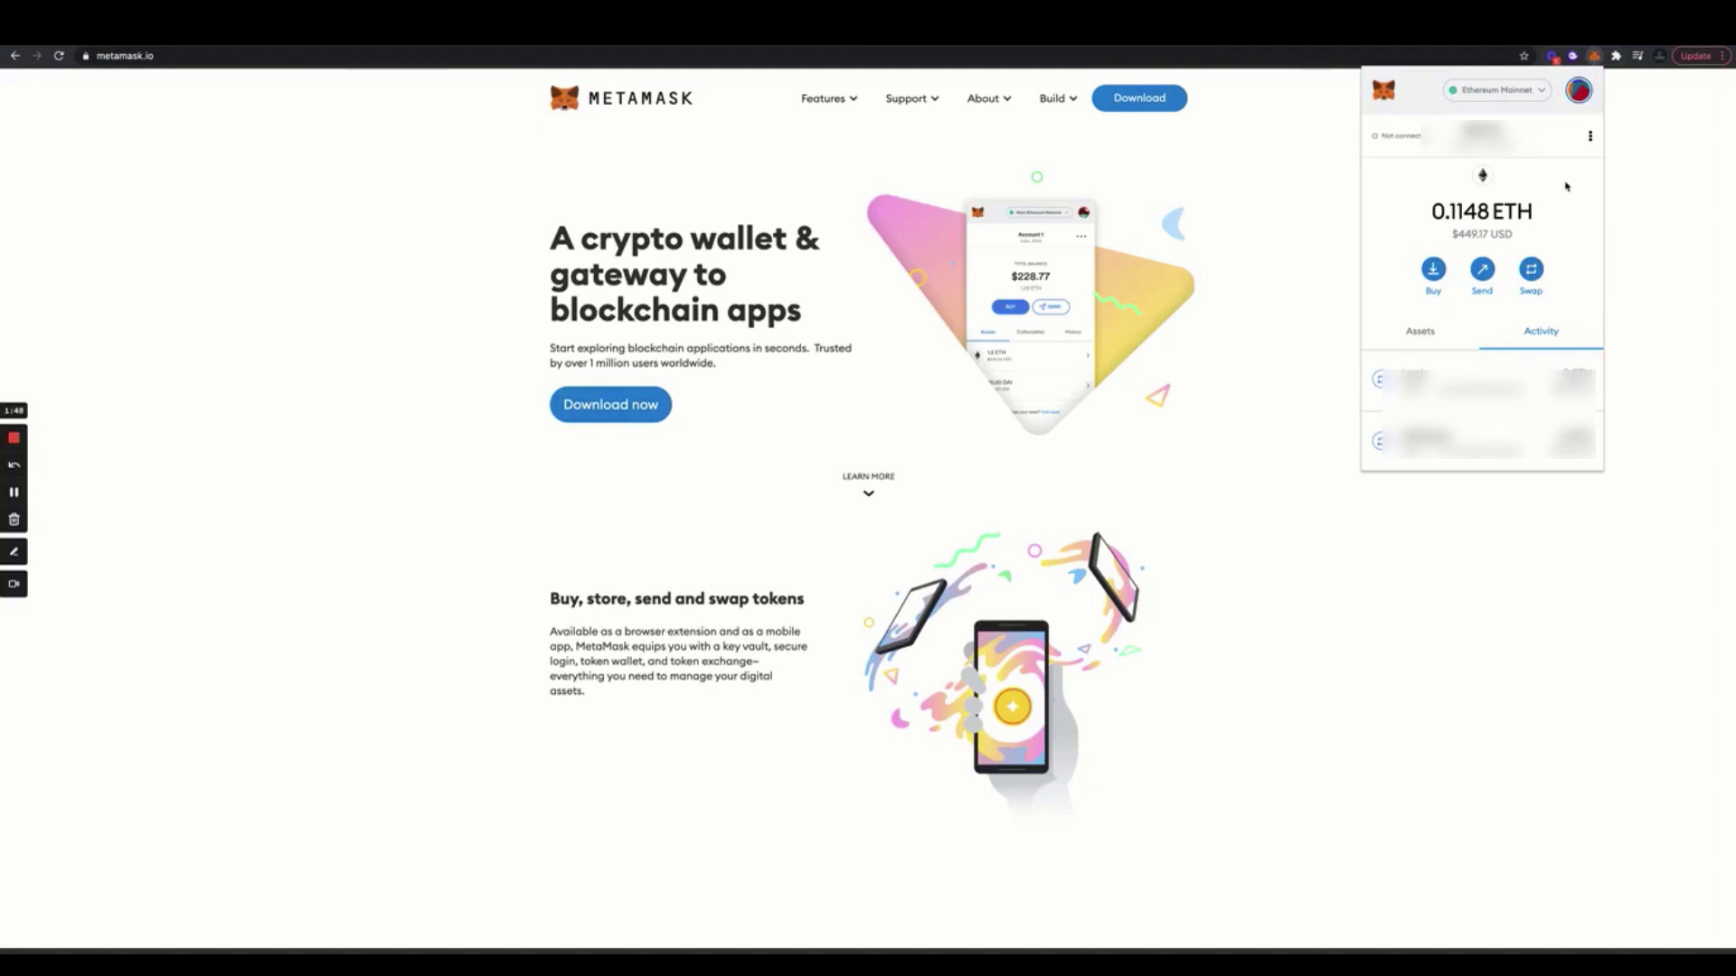
Switch MetaMask back to Binance Smart Chain Mainnet (0 BNB) and copy the account address
{"action": "left_click", "coordinate": [1498, 94]}
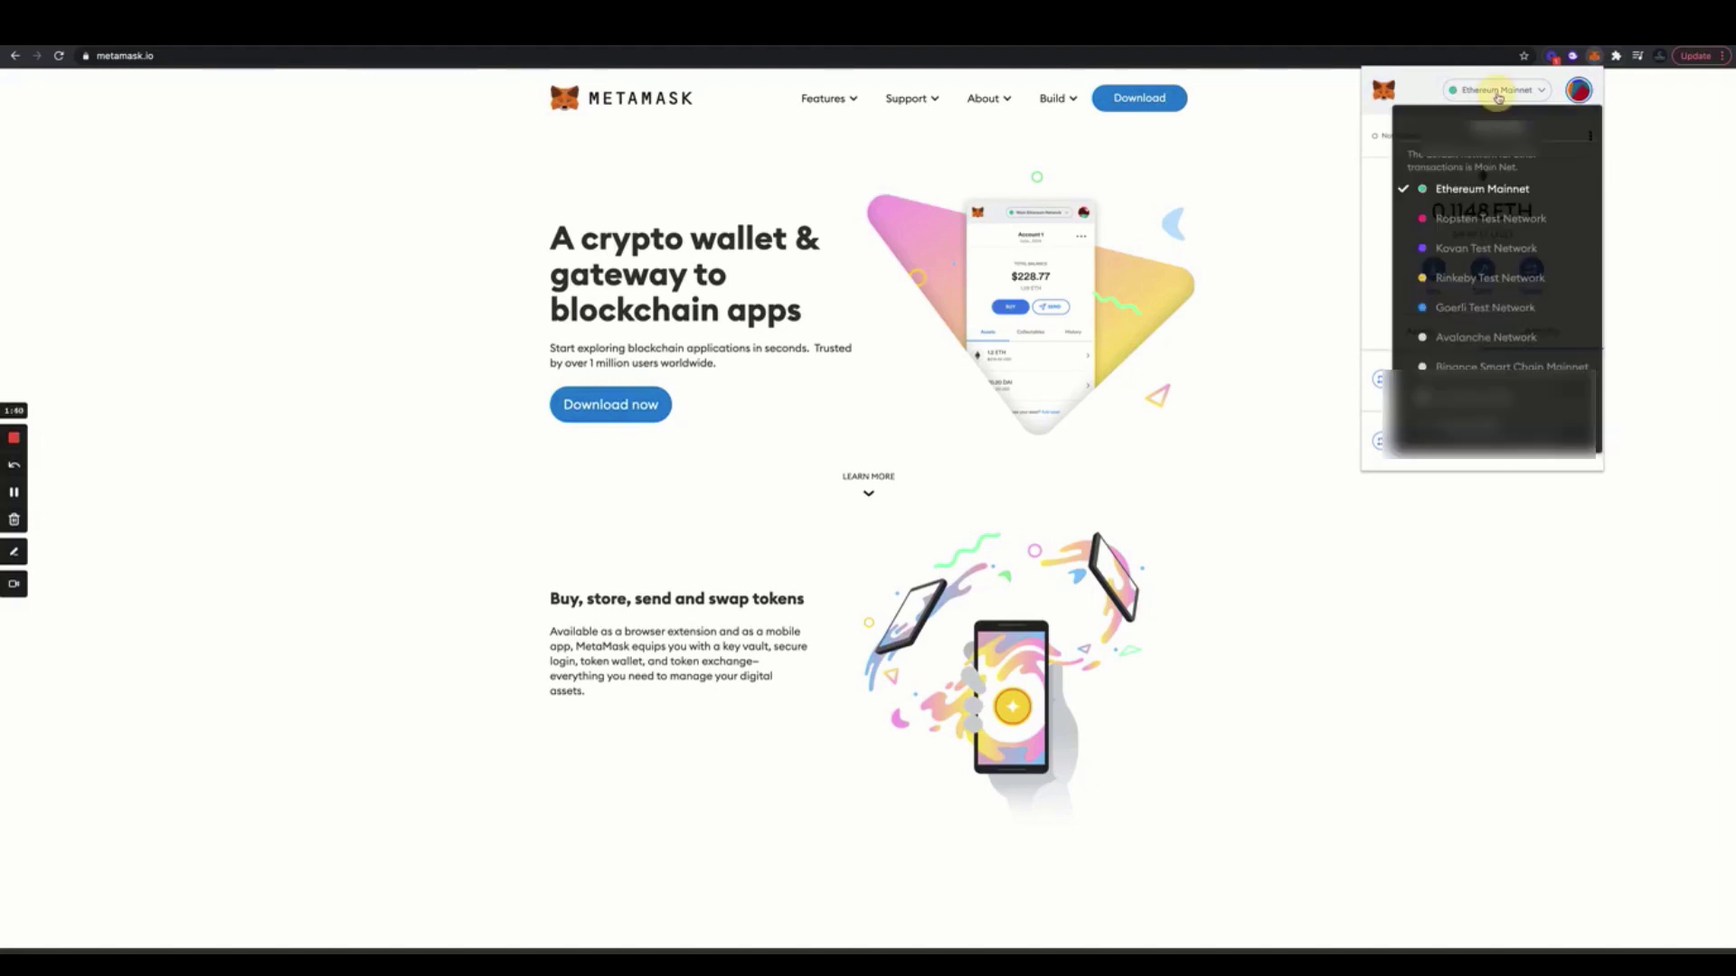
{"action": "left_click", "coordinate": [1497, 366]}
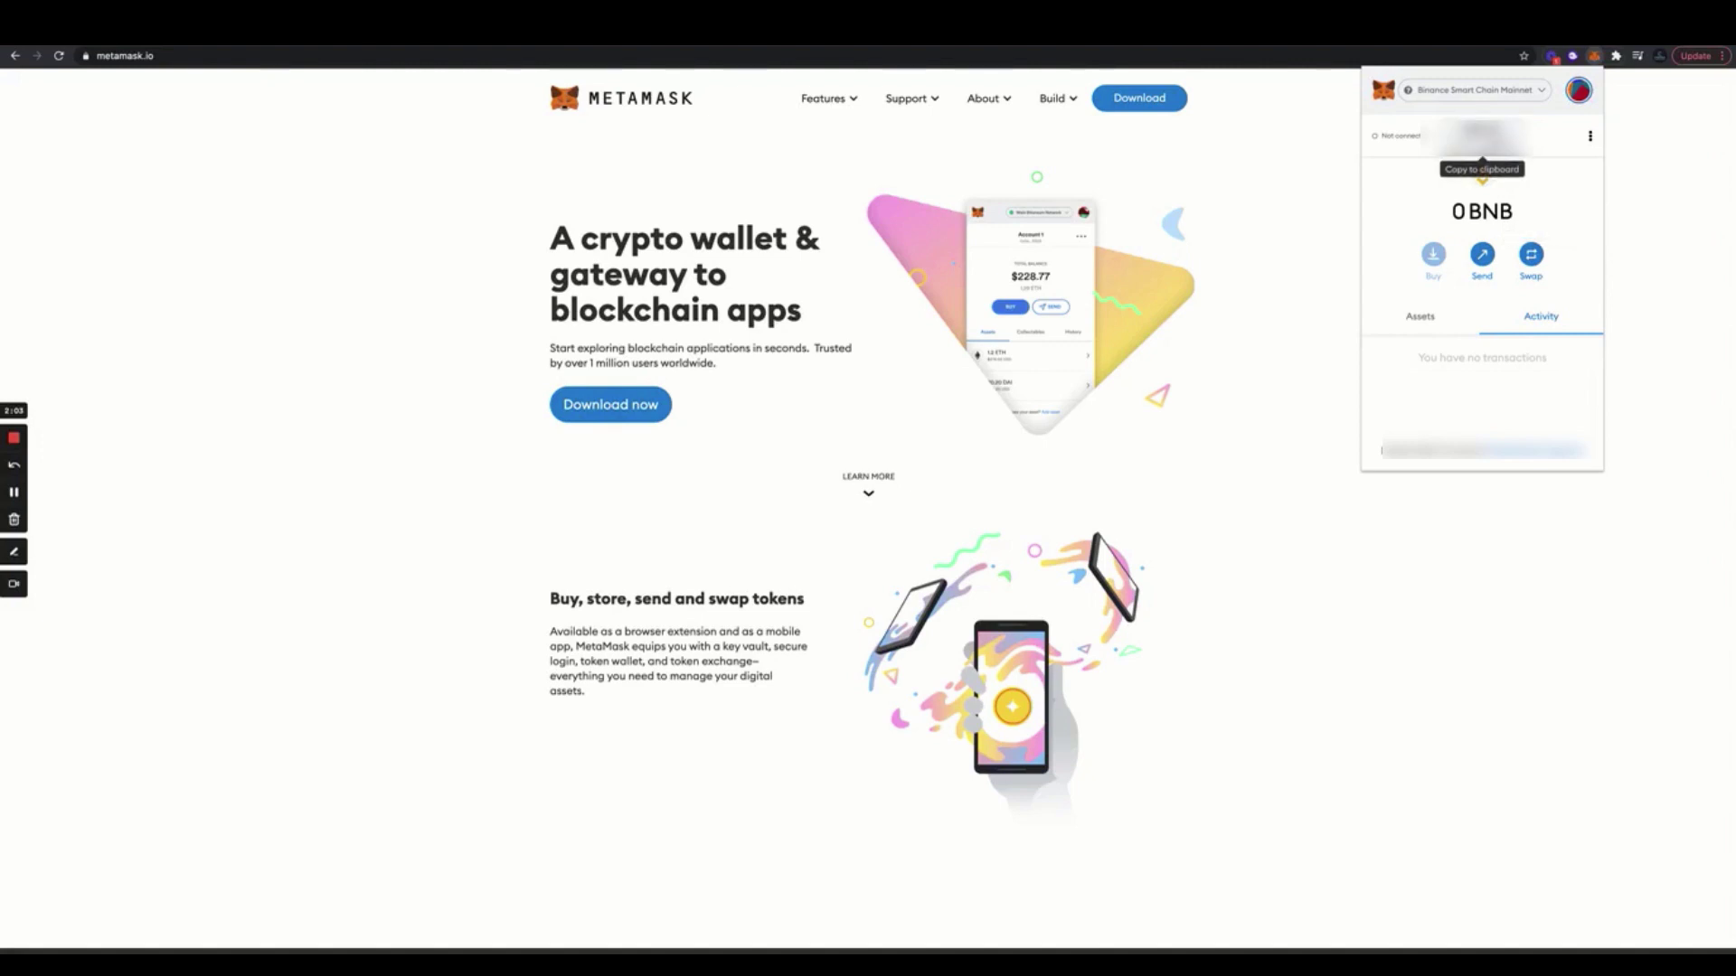
{"action": "left_click", "coordinate": [1499, 154]}
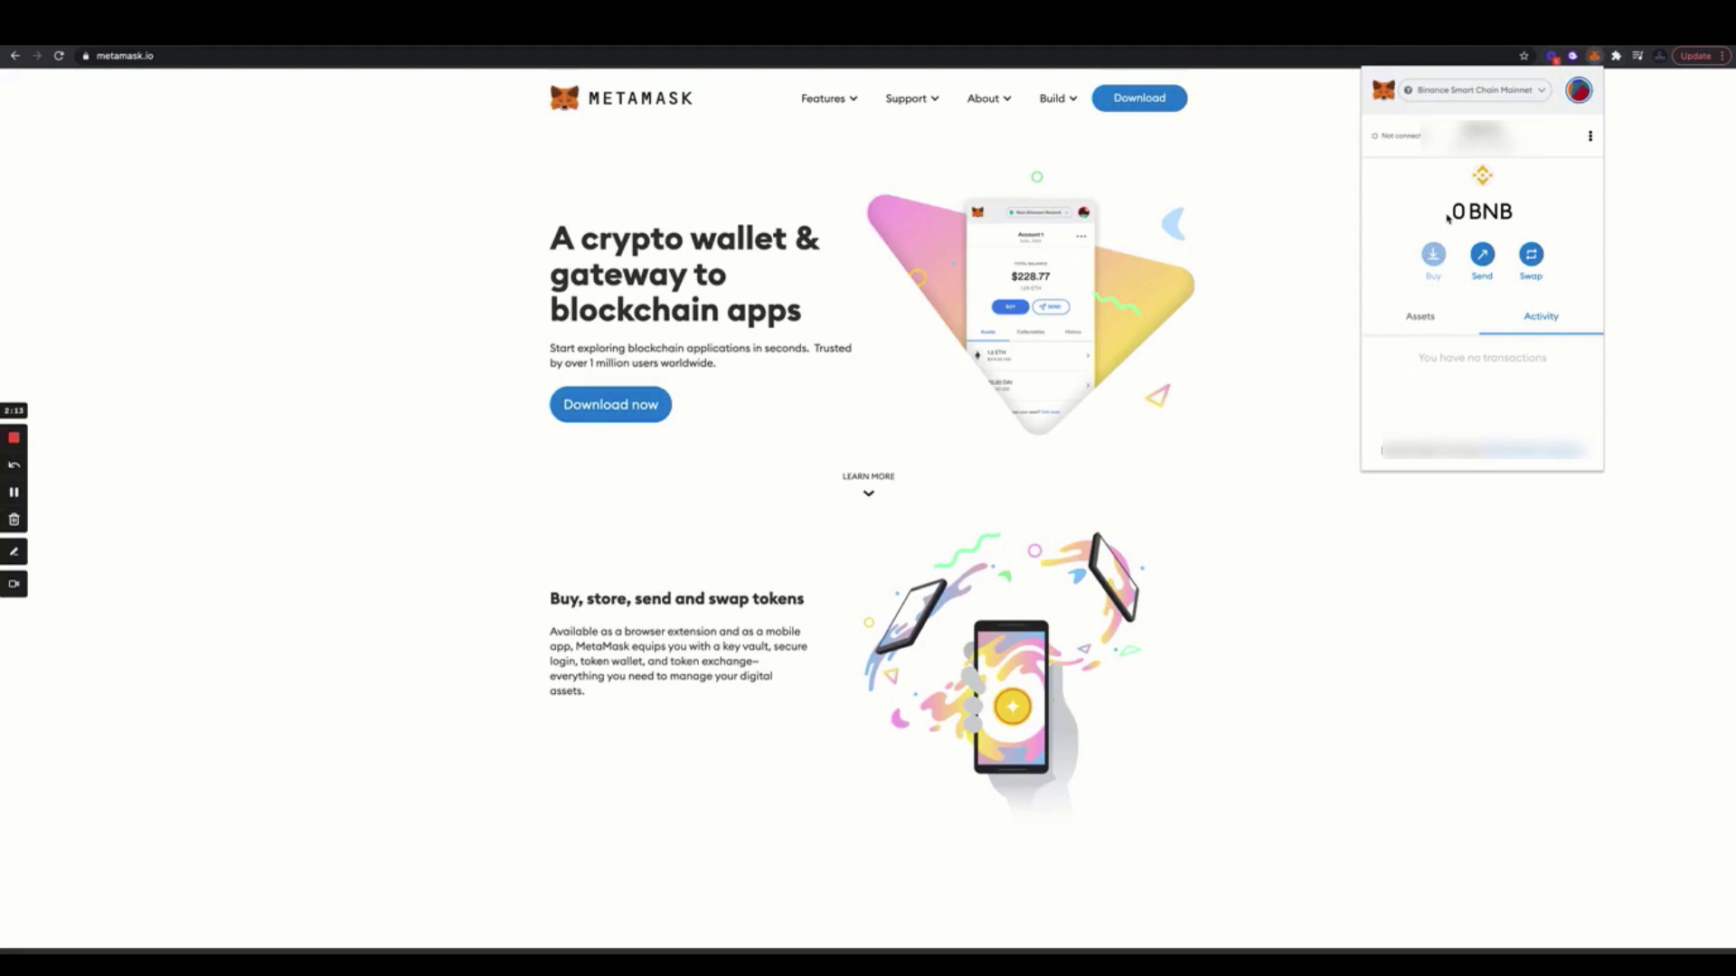
{"action": "left_click", "coordinate": [1542, 217]}
{"action": "mouse_move", "coordinate": [1457, 212]}
Go to the PancakeSwap website from the browser address bar
{"action": "left_click", "coordinate": [964, 63]}
{"action": "type", "text": "pancakeswap.finance"}
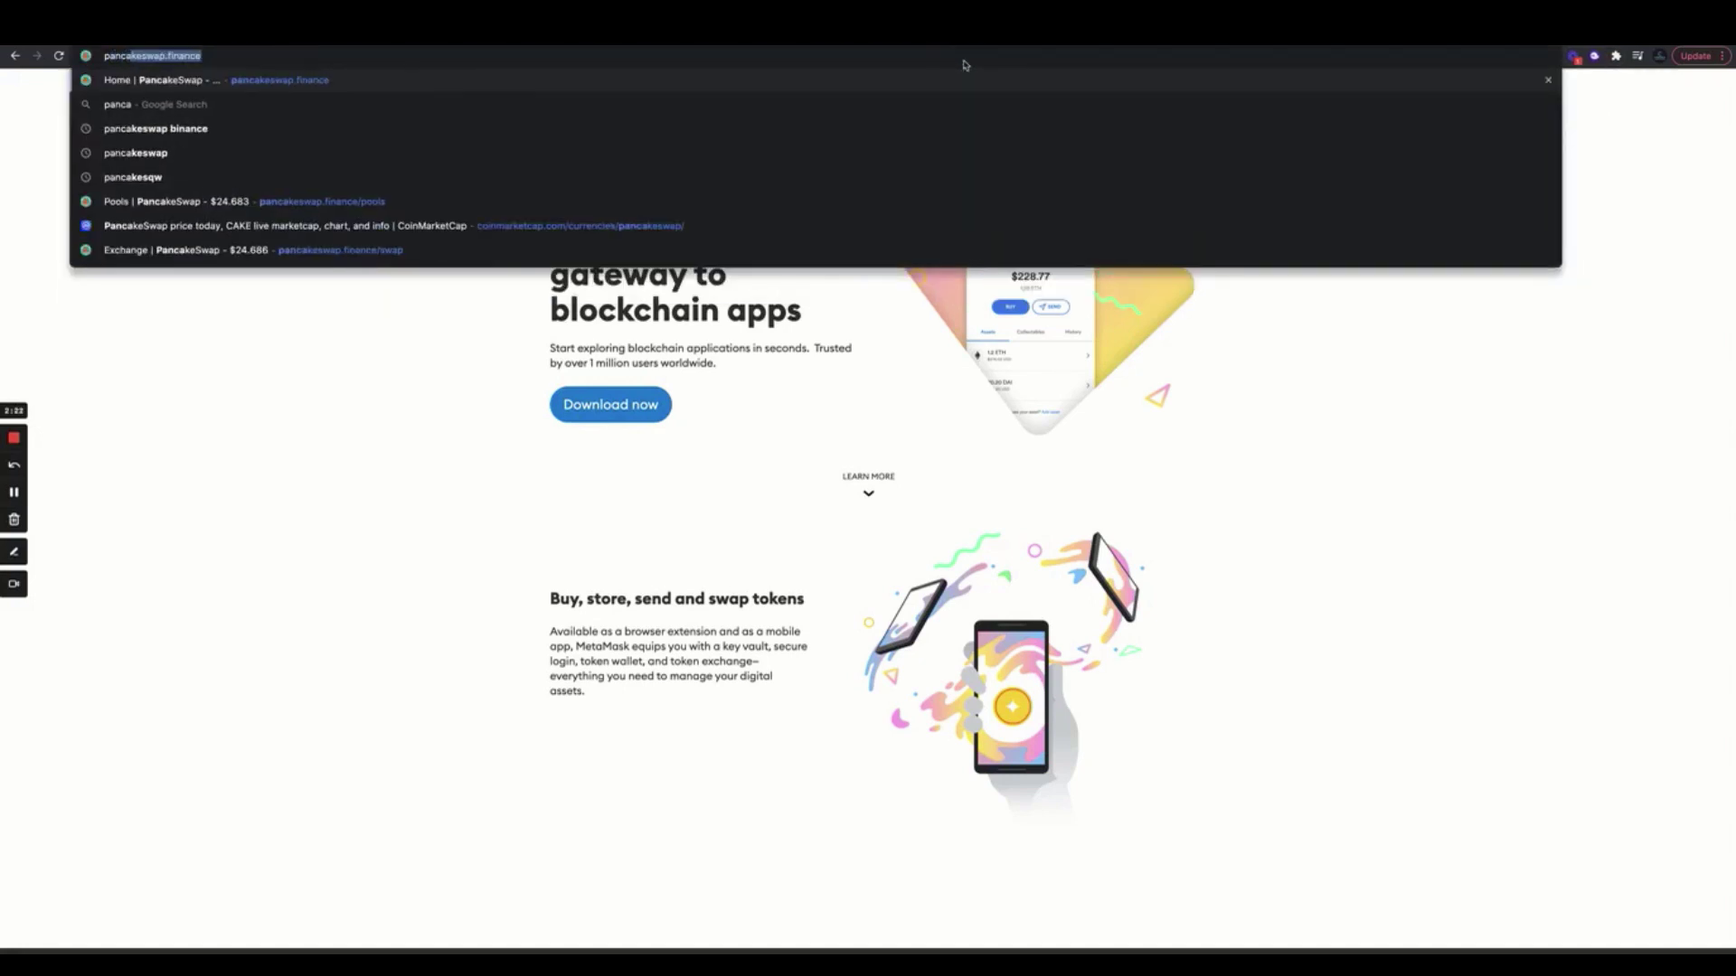
{"action": "key", "text": "Return"}
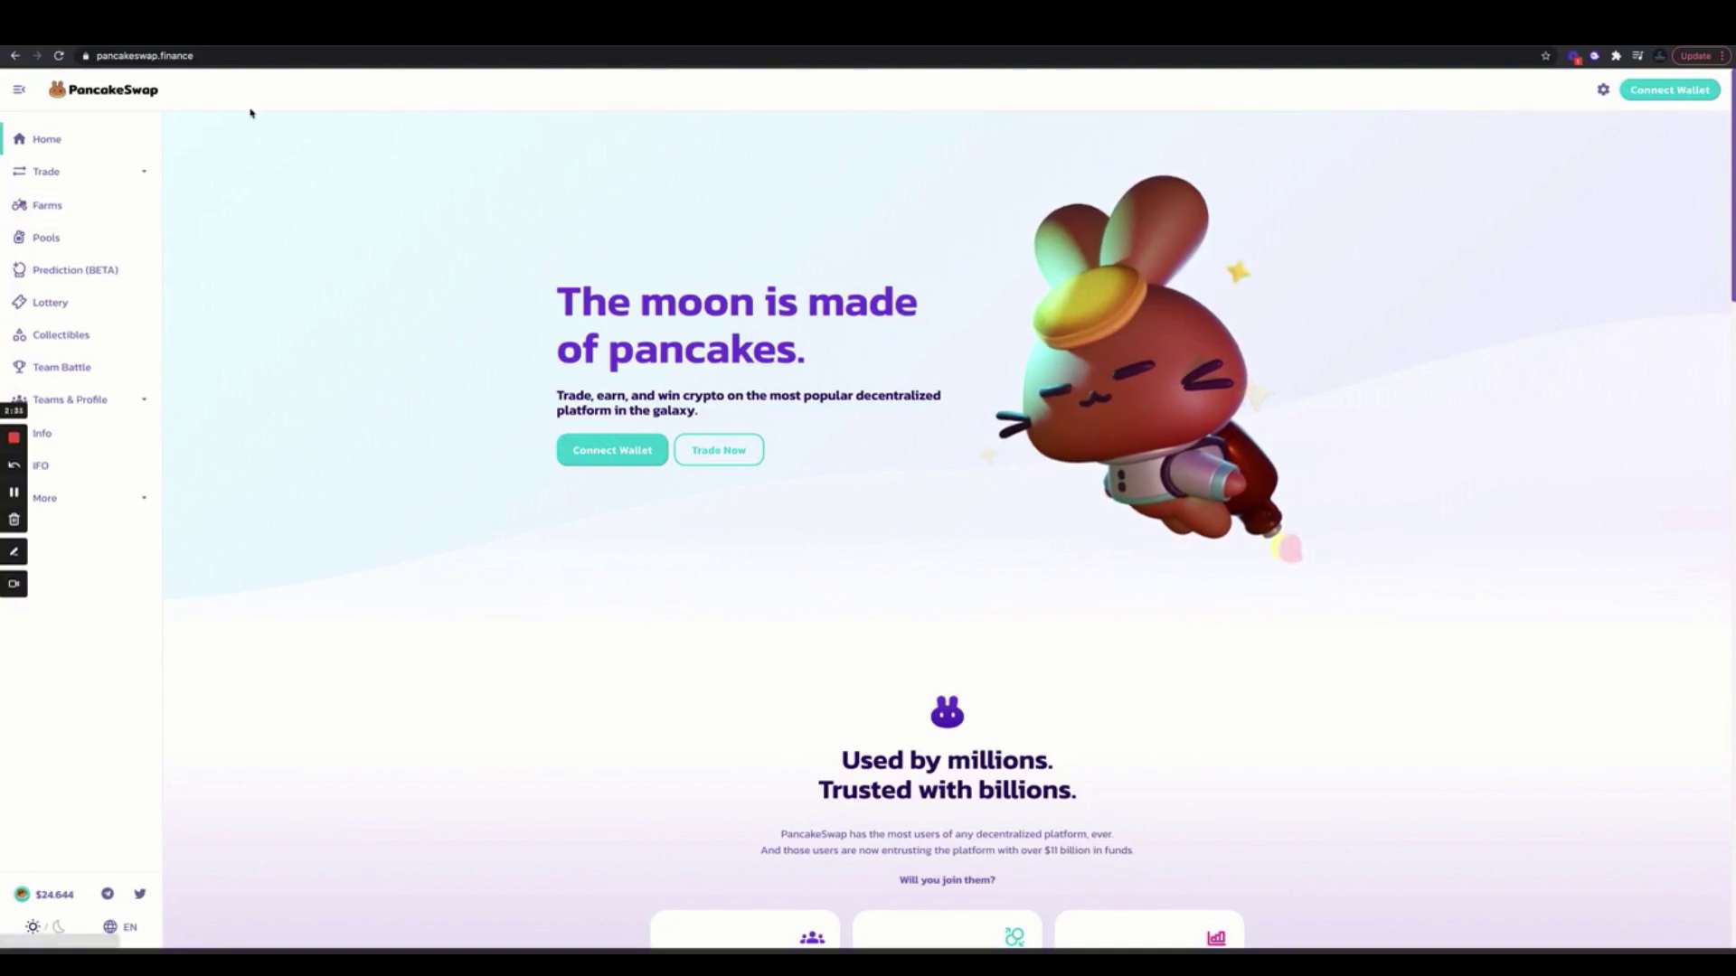
{"action": "scroll", "coordinate": [1678, 113], "scroll_direction": "down", "scroll_amount": 1}
{"action": "scroll", "coordinate": [1673, 117], "scroll_direction": "up", "scroll_amount": 1}
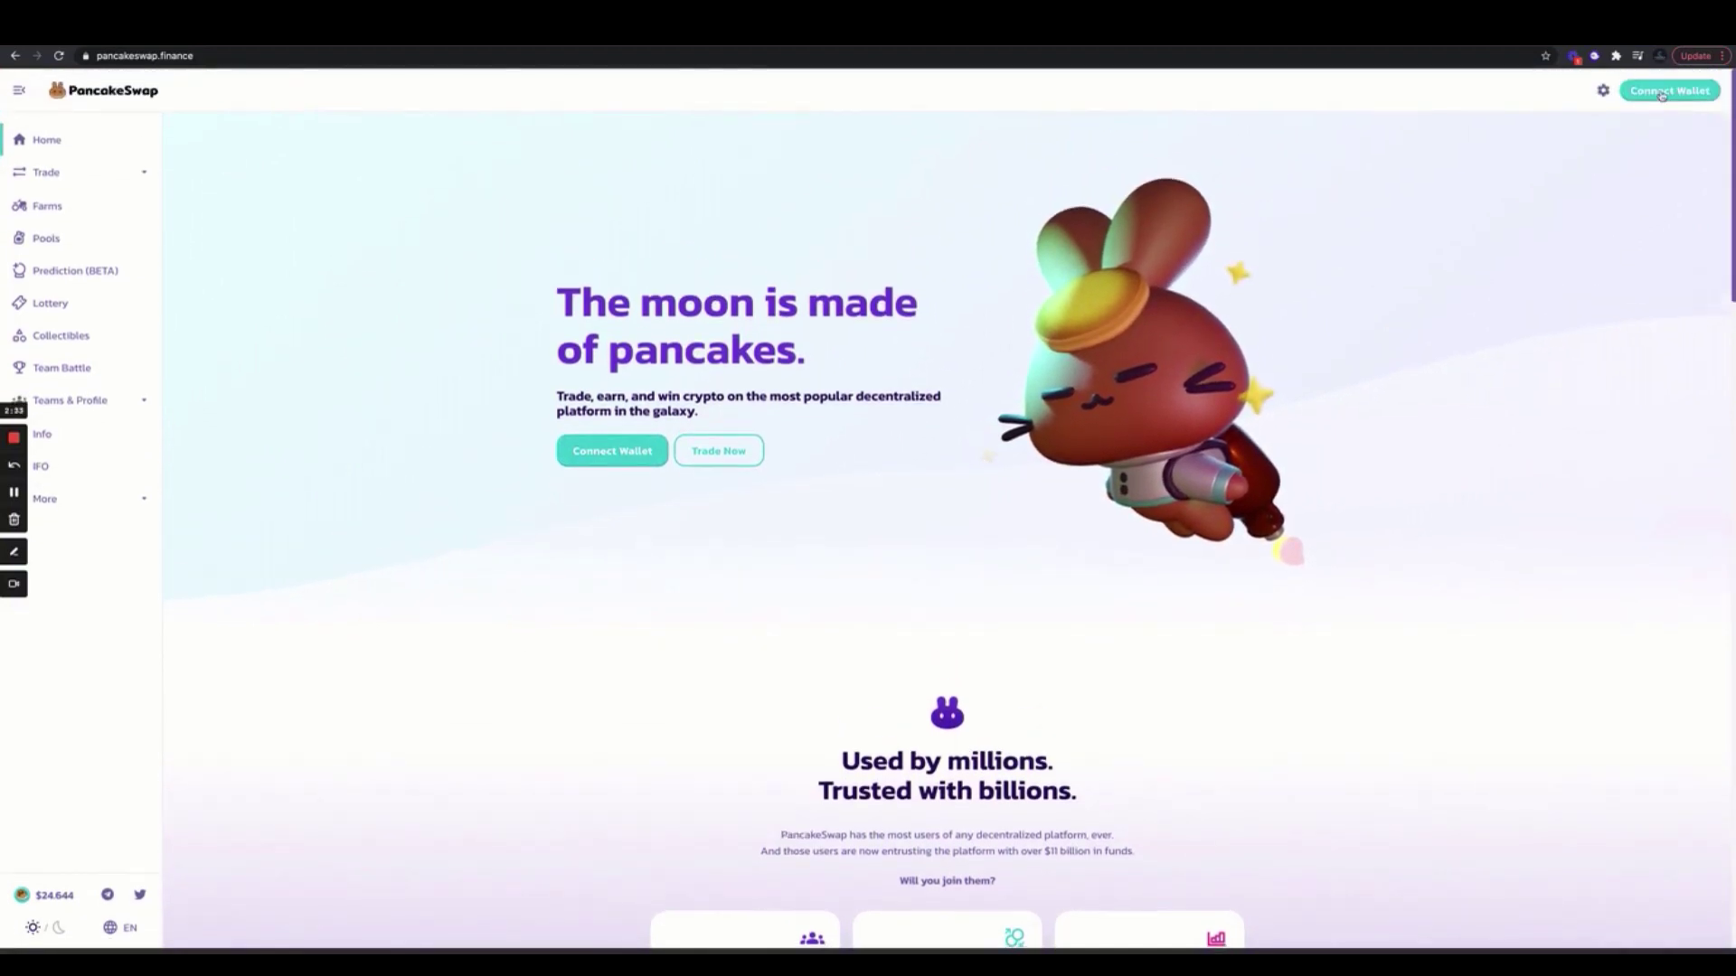
Connect the MetaMask wallet to PancakeSwap via Connect Wallet
{"action": "left_click", "coordinate": [1662, 91]}
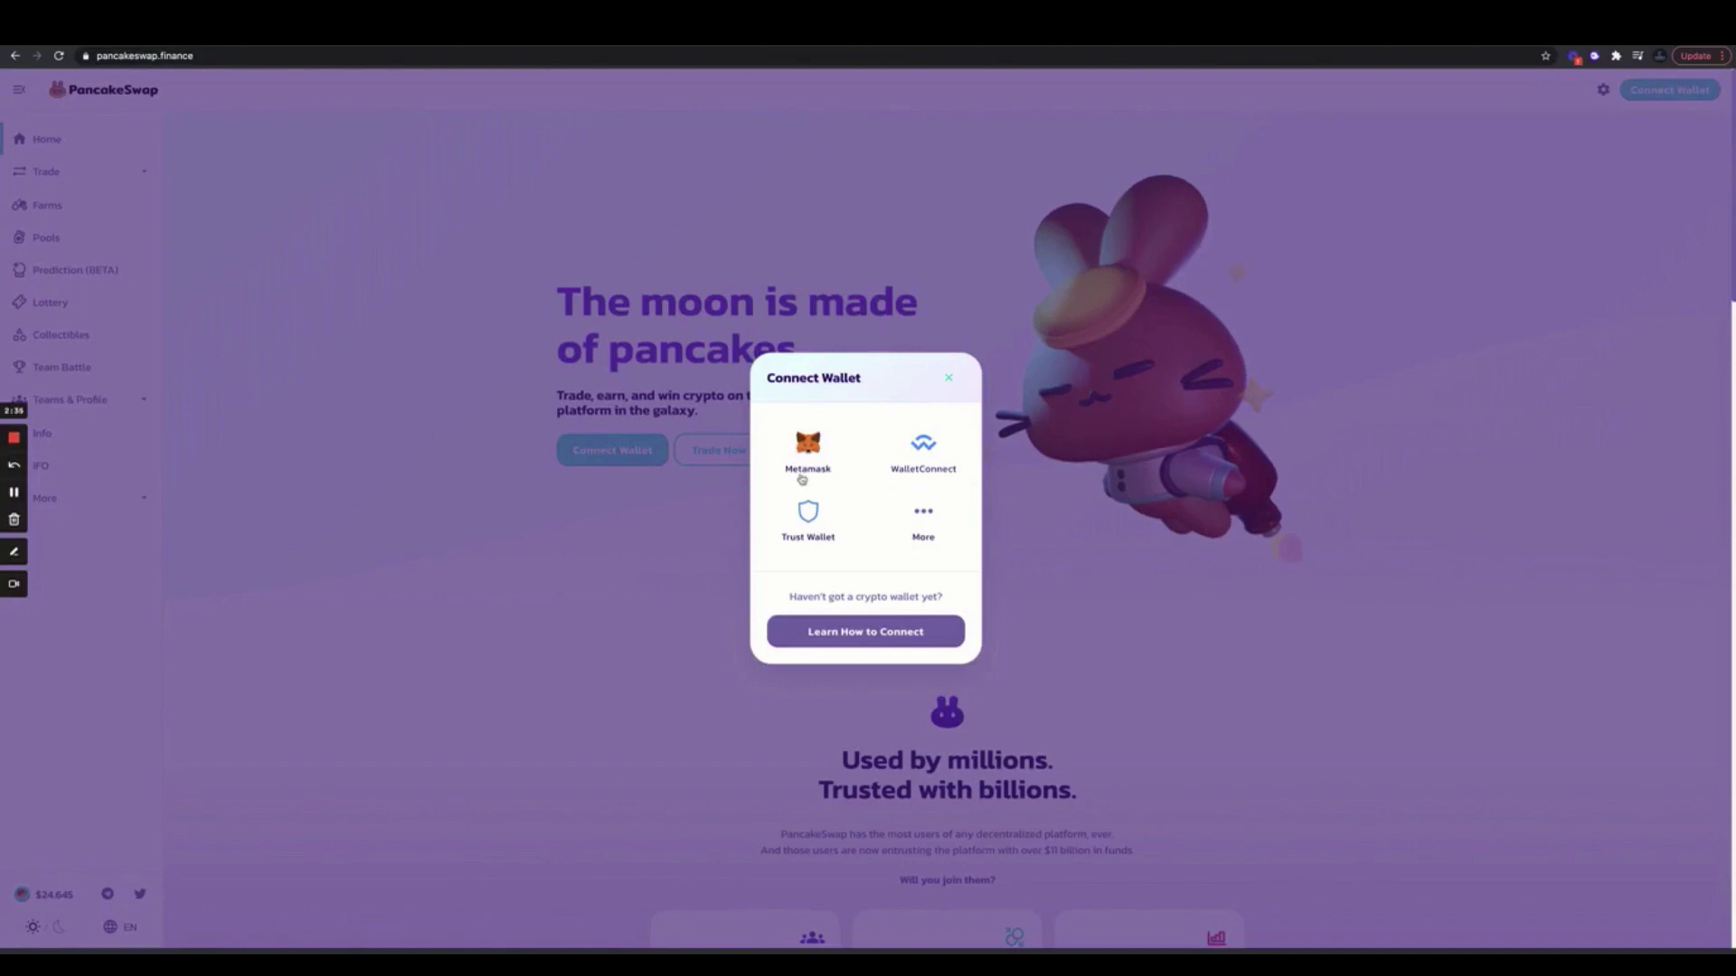
{"action": "left_click", "coordinate": [810, 458]}
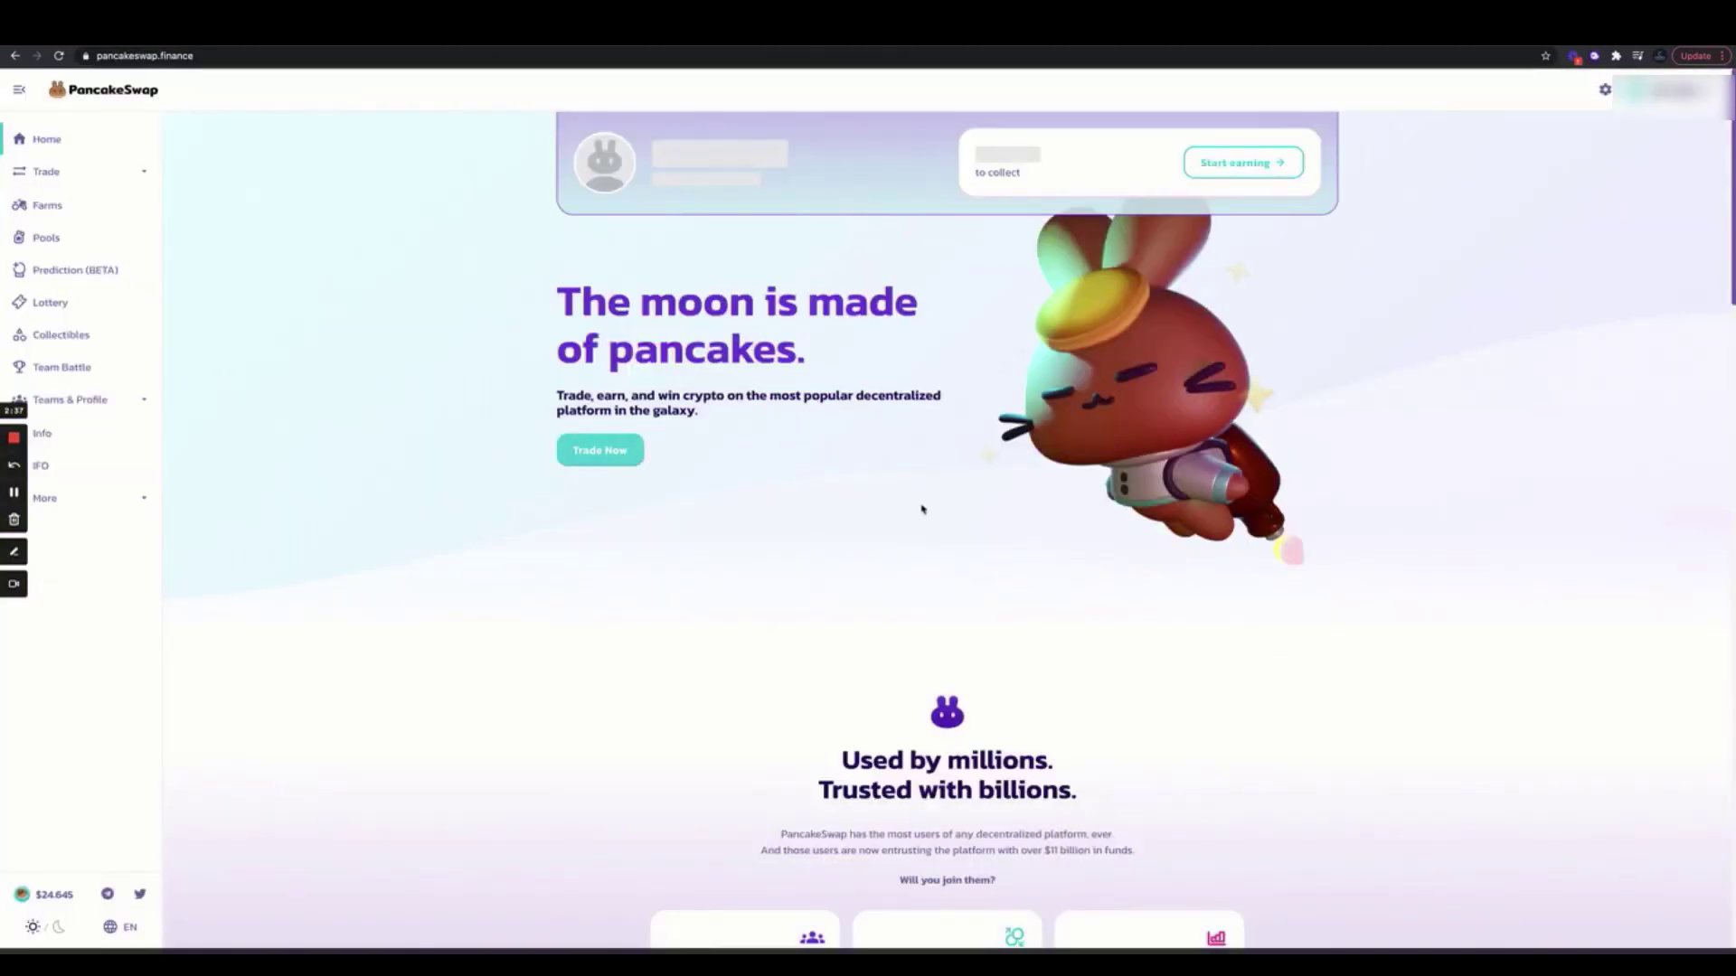
{"action": "scroll", "coordinate": [1678, 162], "scroll_direction": "down", "scroll_amount": 1}
{"action": "scroll", "coordinate": [1678, 163], "scroll_direction": "up", "scroll_amount": 1}
{"action": "mouse_move", "coordinate": [1673, 90]}
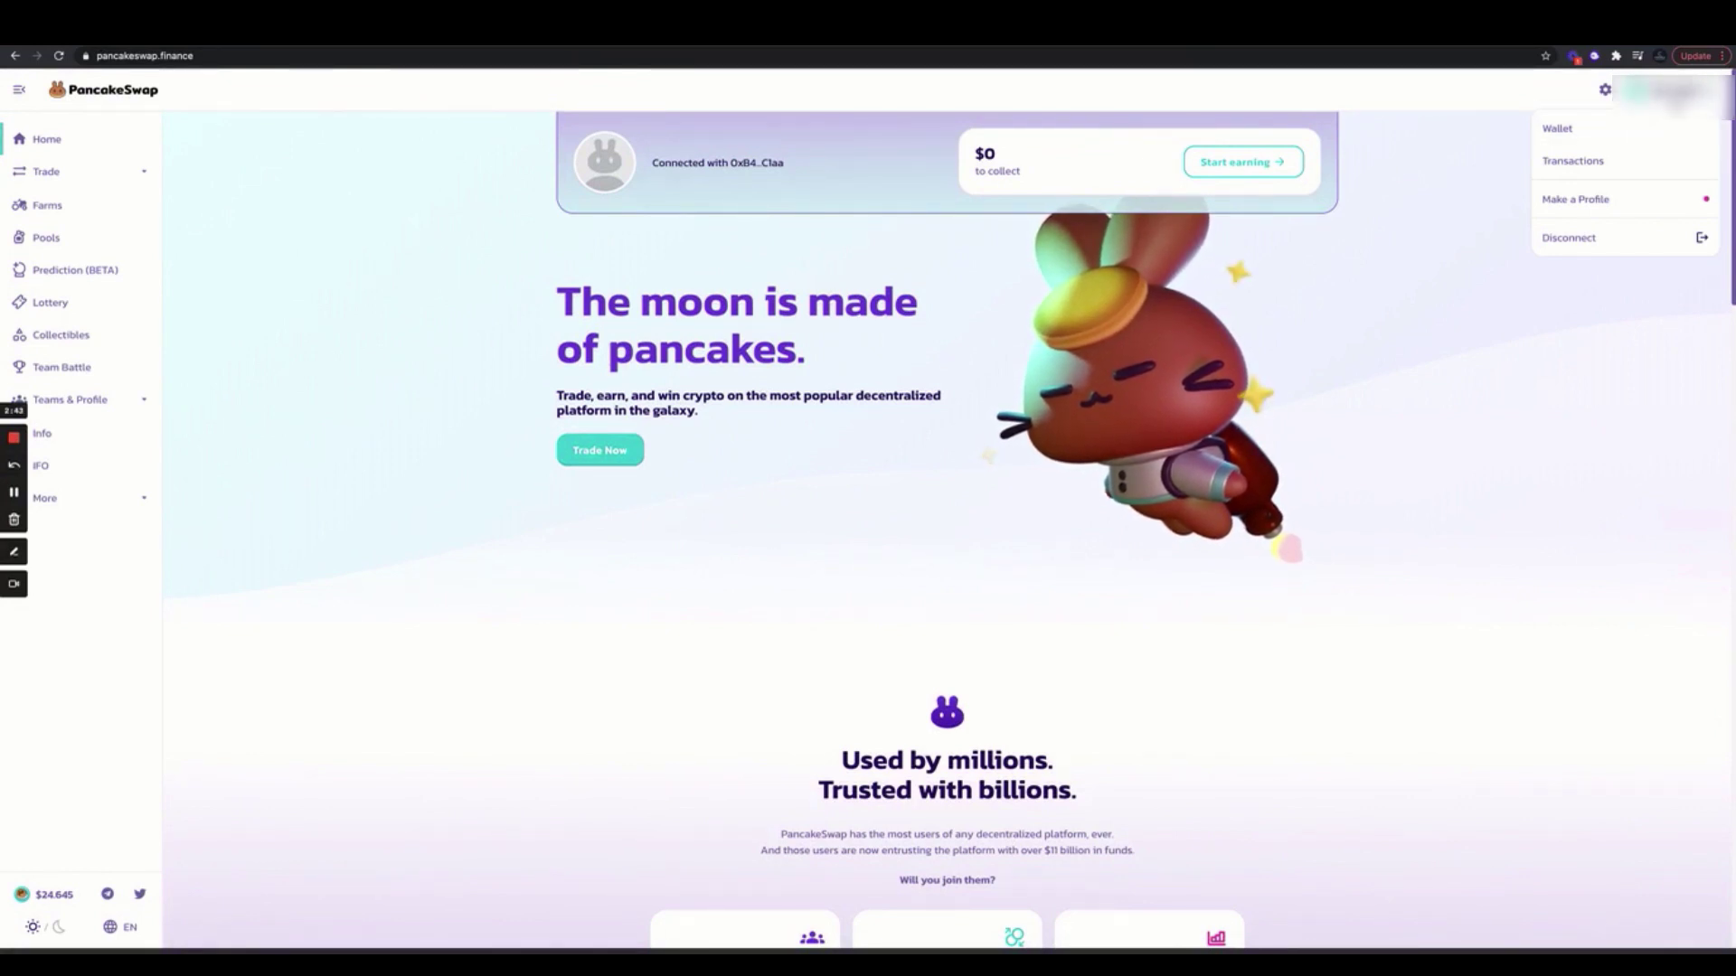
{"action": "left_click", "coordinate": [1577, 134]}
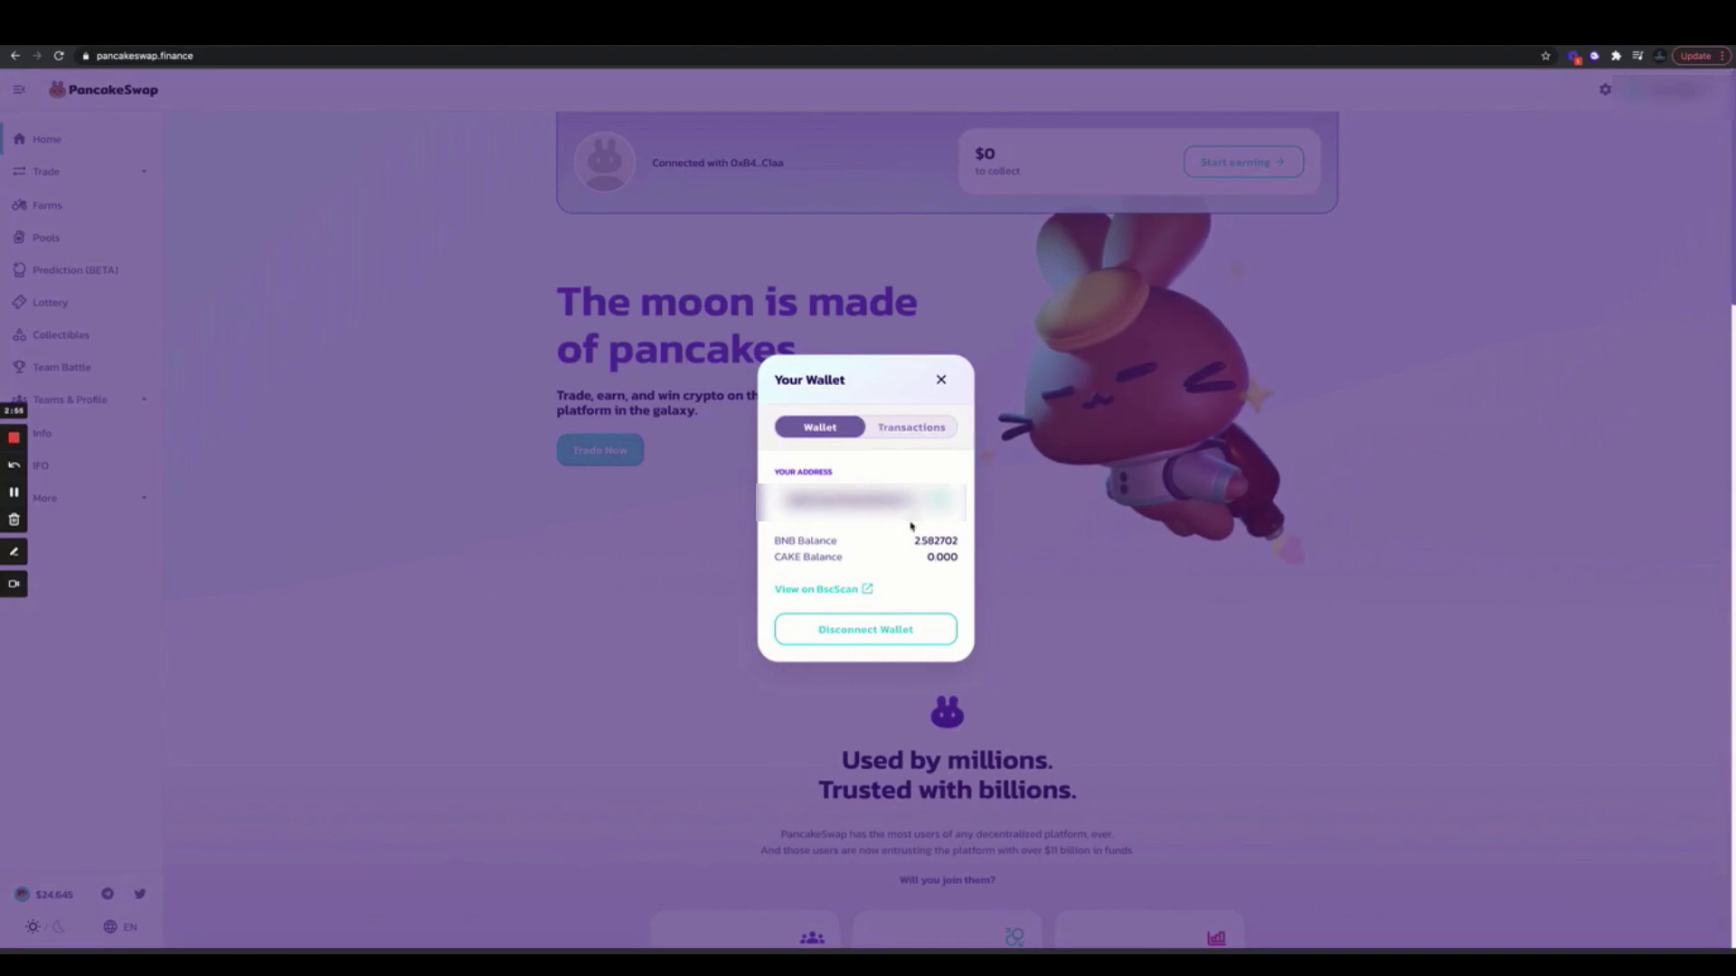
{"action": "left_click", "coordinate": [941, 380]}
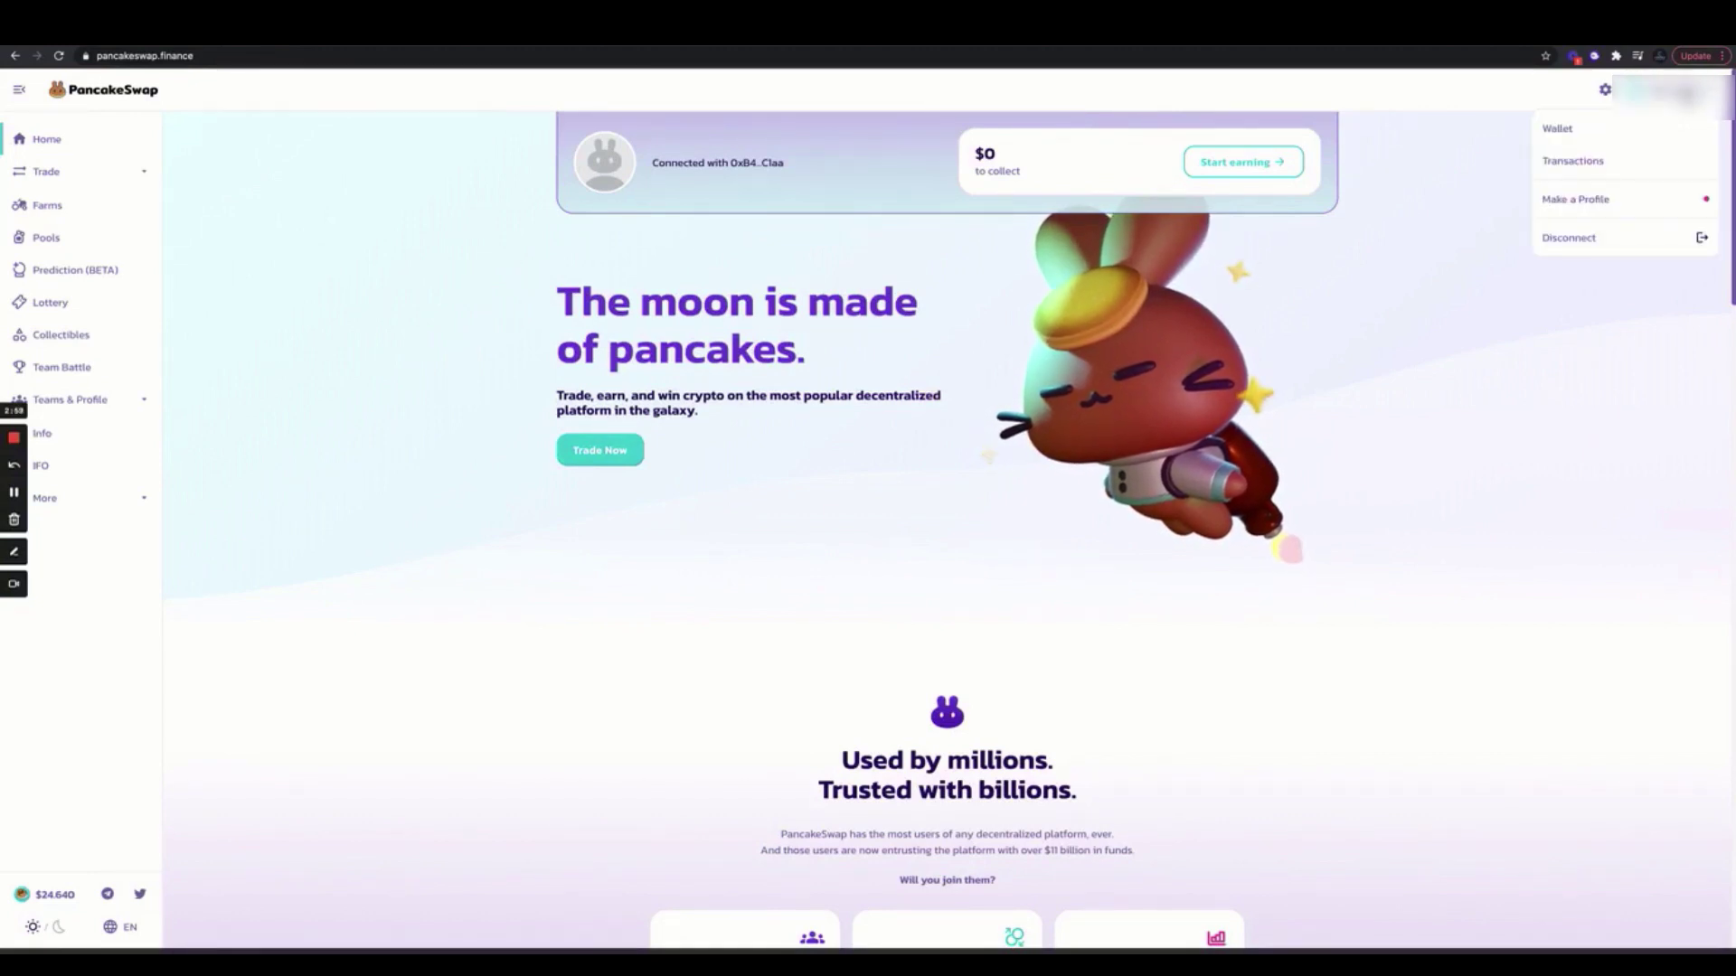
{"action": "left_click", "coordinate": [1650, 136]}
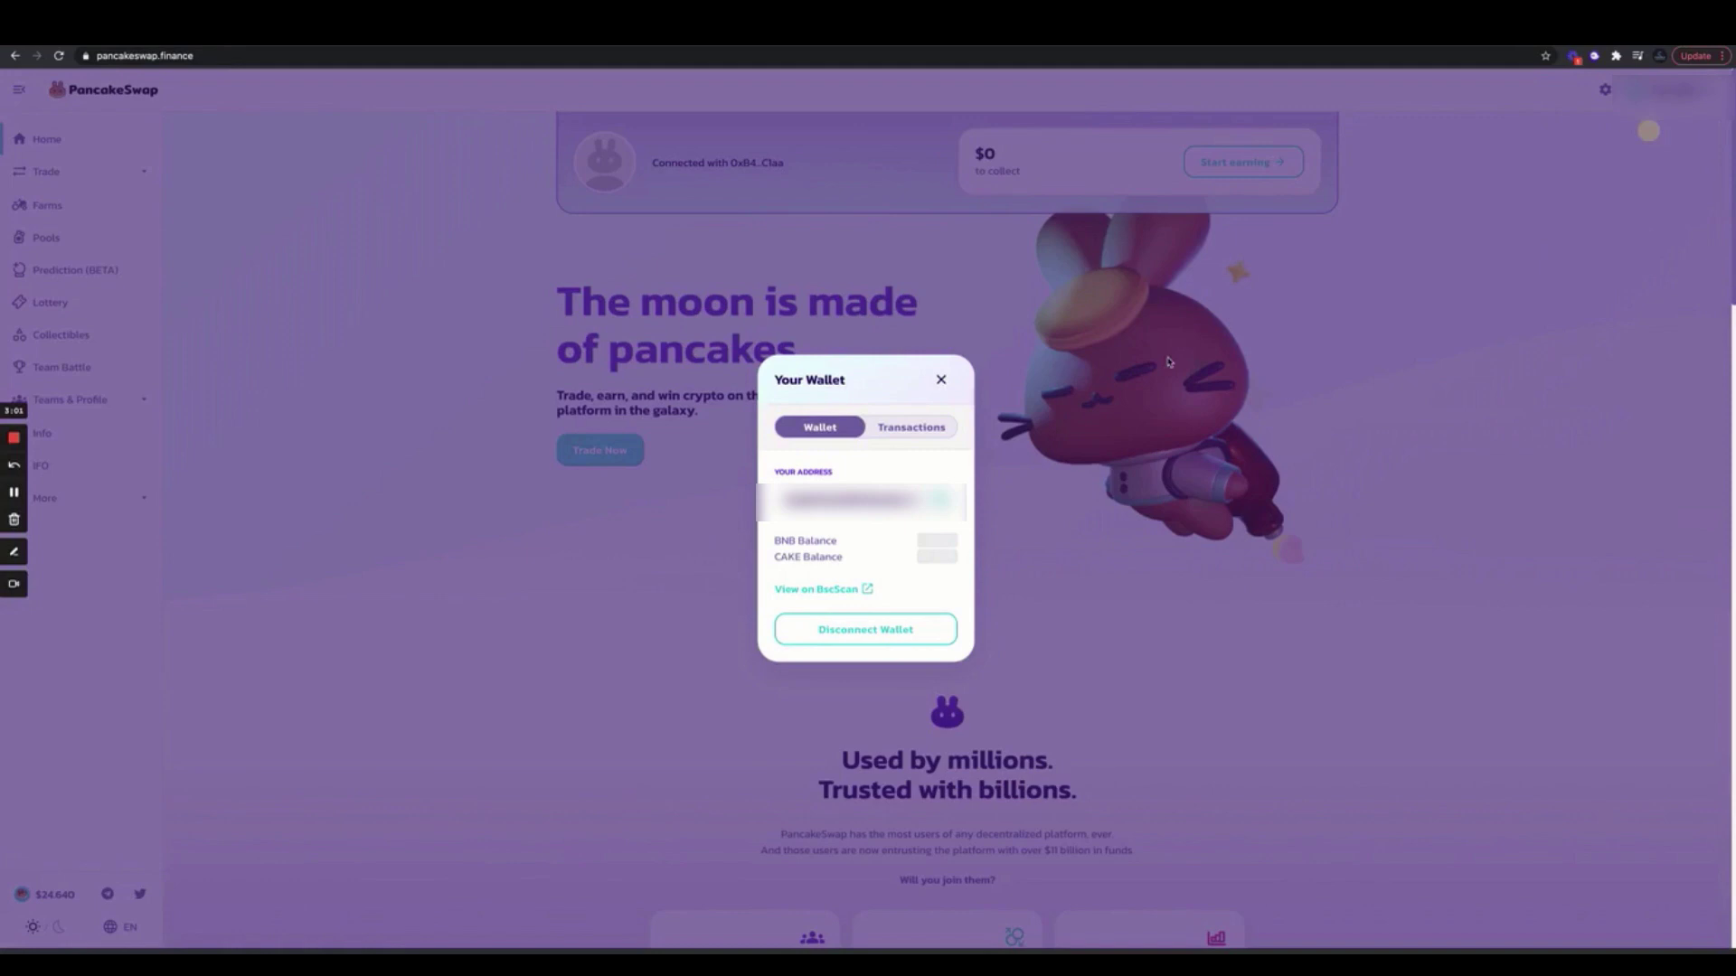
{"action": "left_click", "coordinate": [943, 500]}
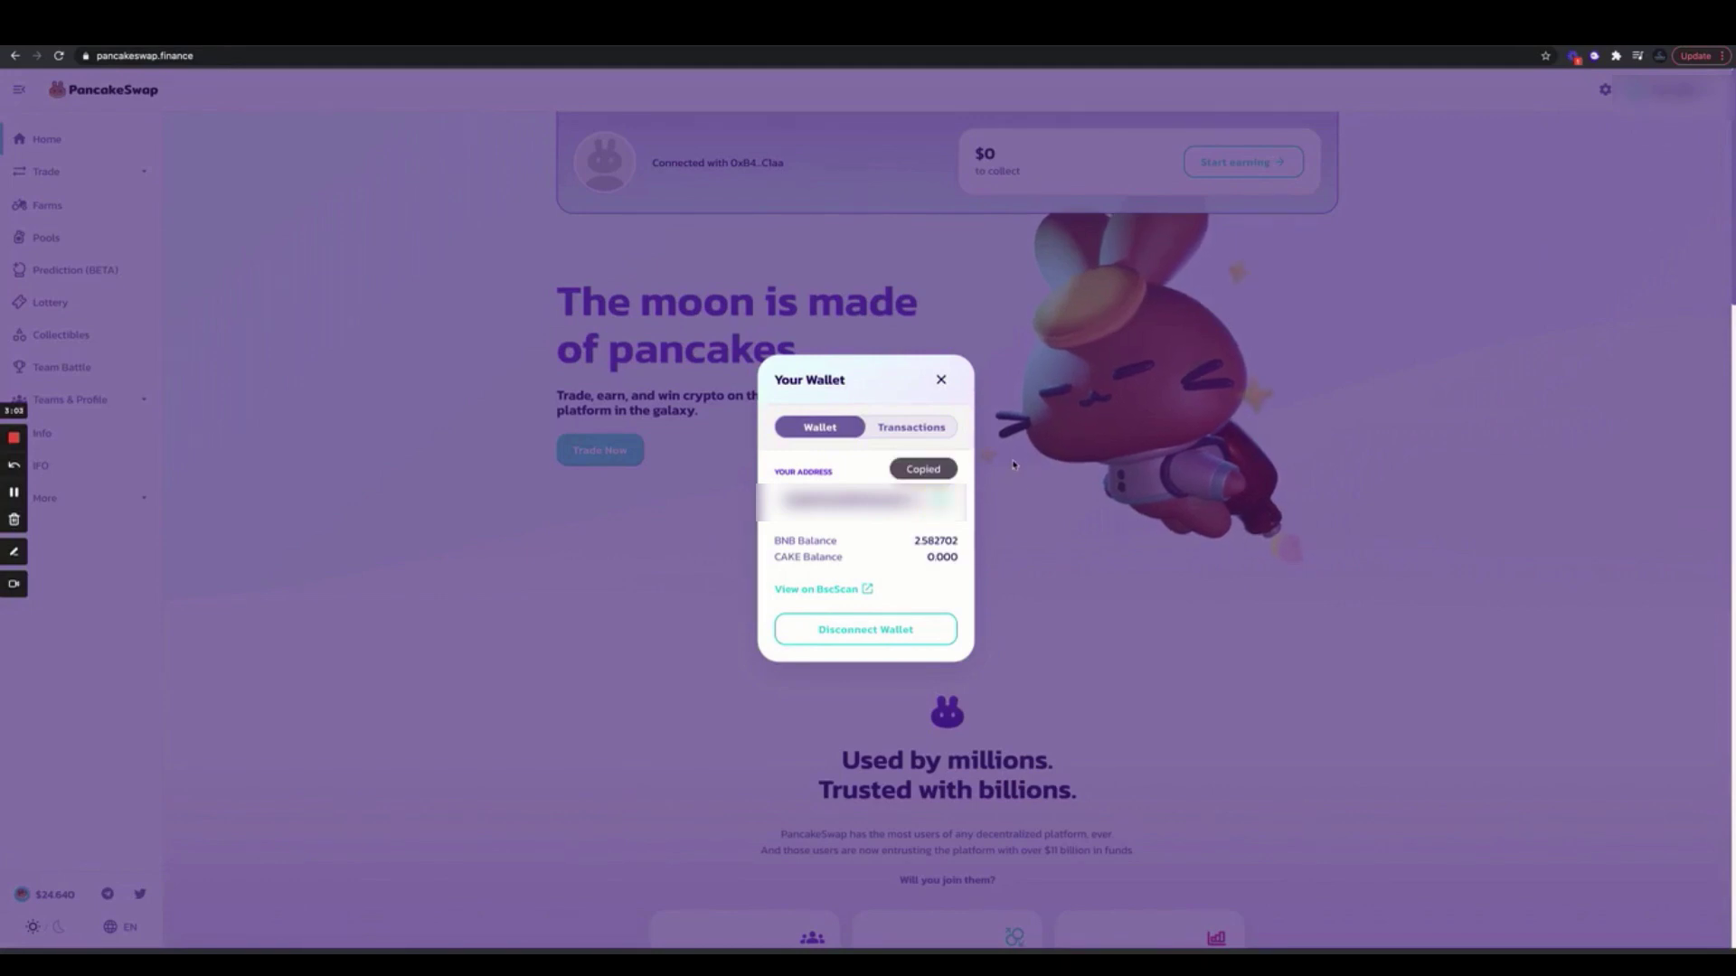
{"action": "left_click", "coordinate": [941, 380]}
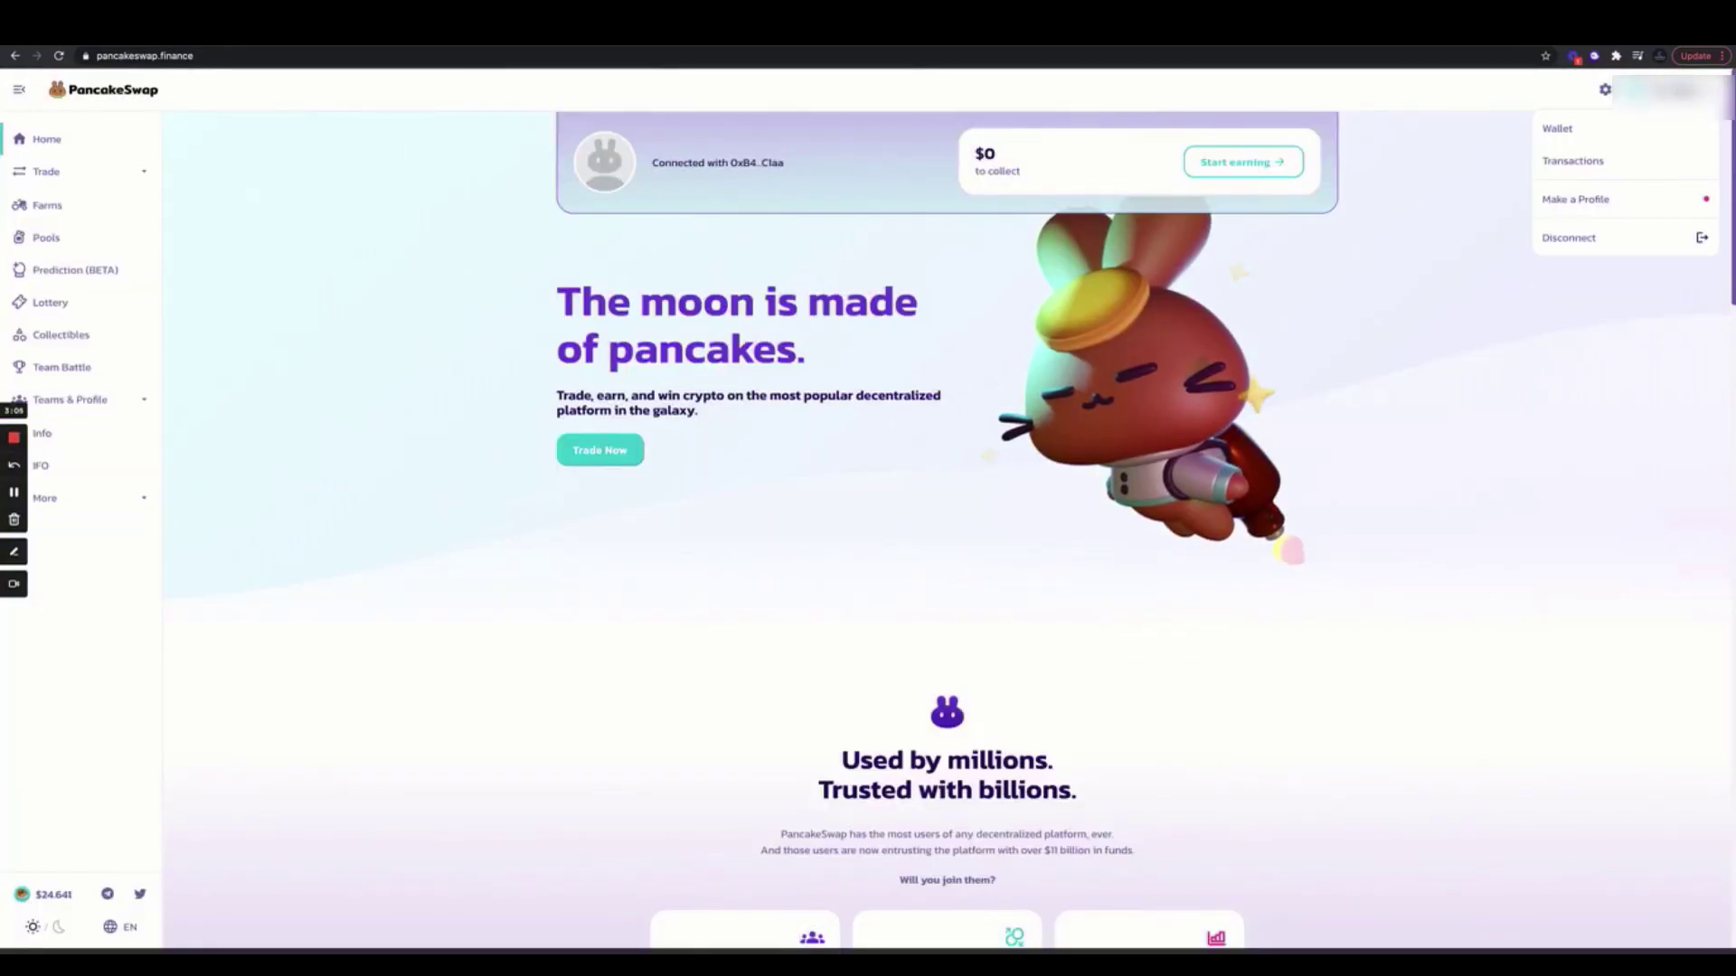
{"action": "left_click", "coordinate": [1633, 140]}
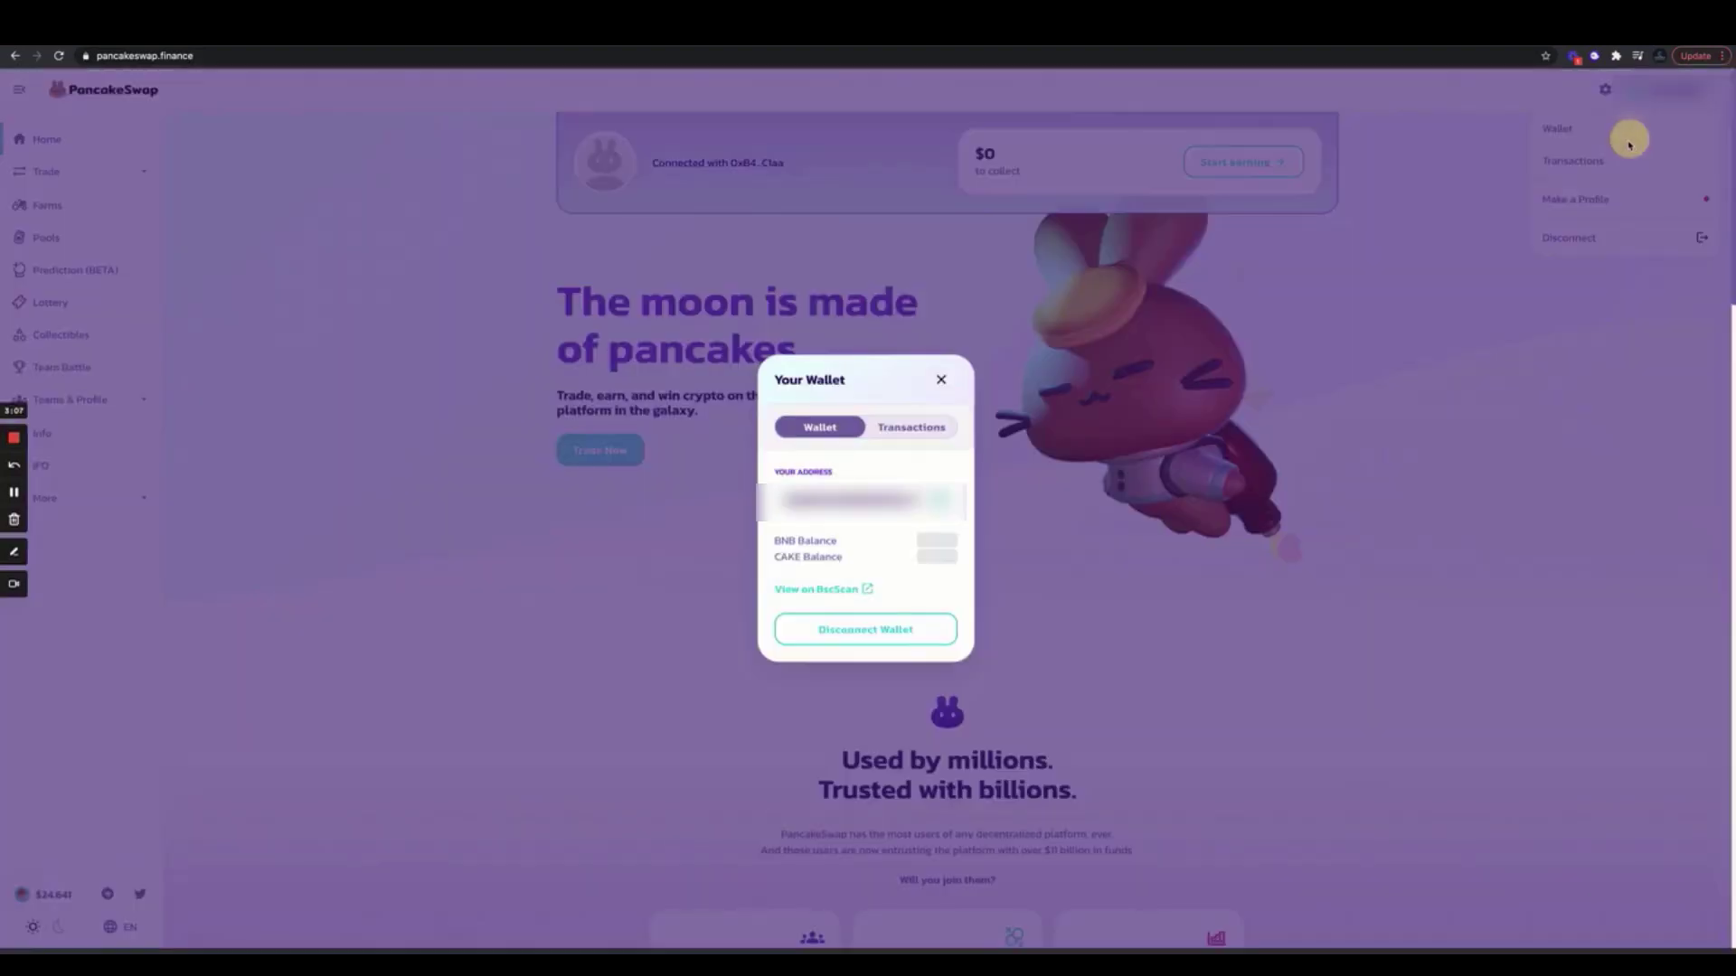
{"action": "left_click", "coordinate": [940, 380]}
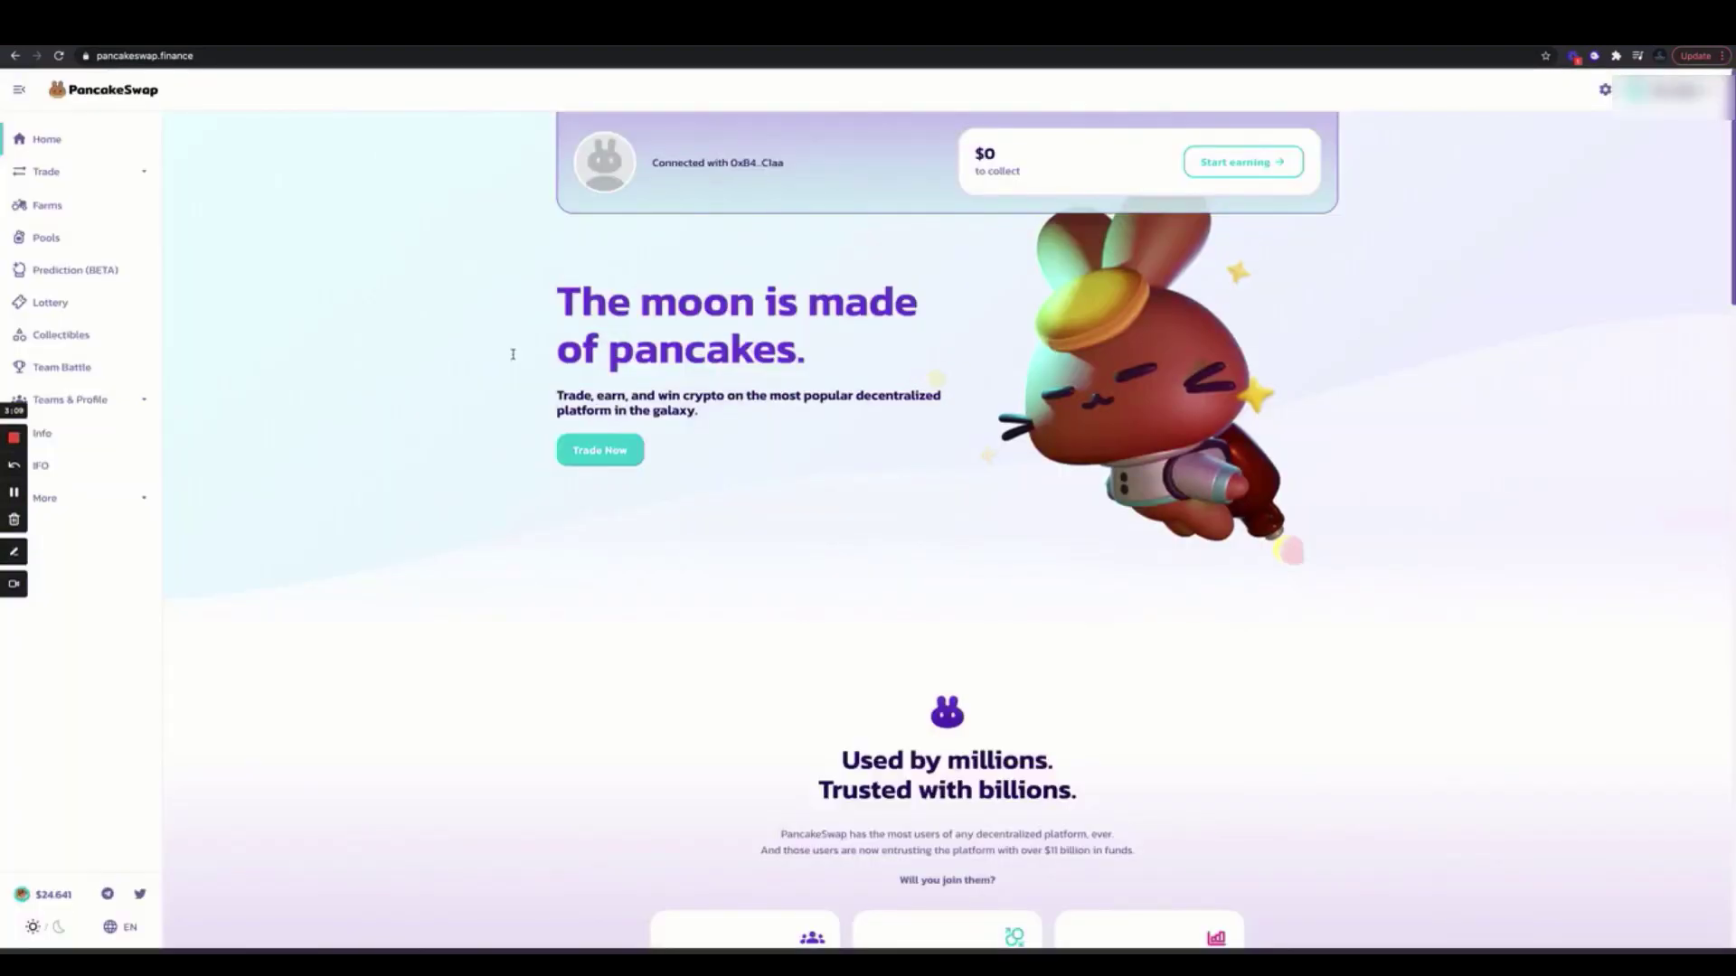
Open the Trade > Exchange page and choose CAKE as the token to receive
{"action": "left_click", "coordinate": [65, 175]}
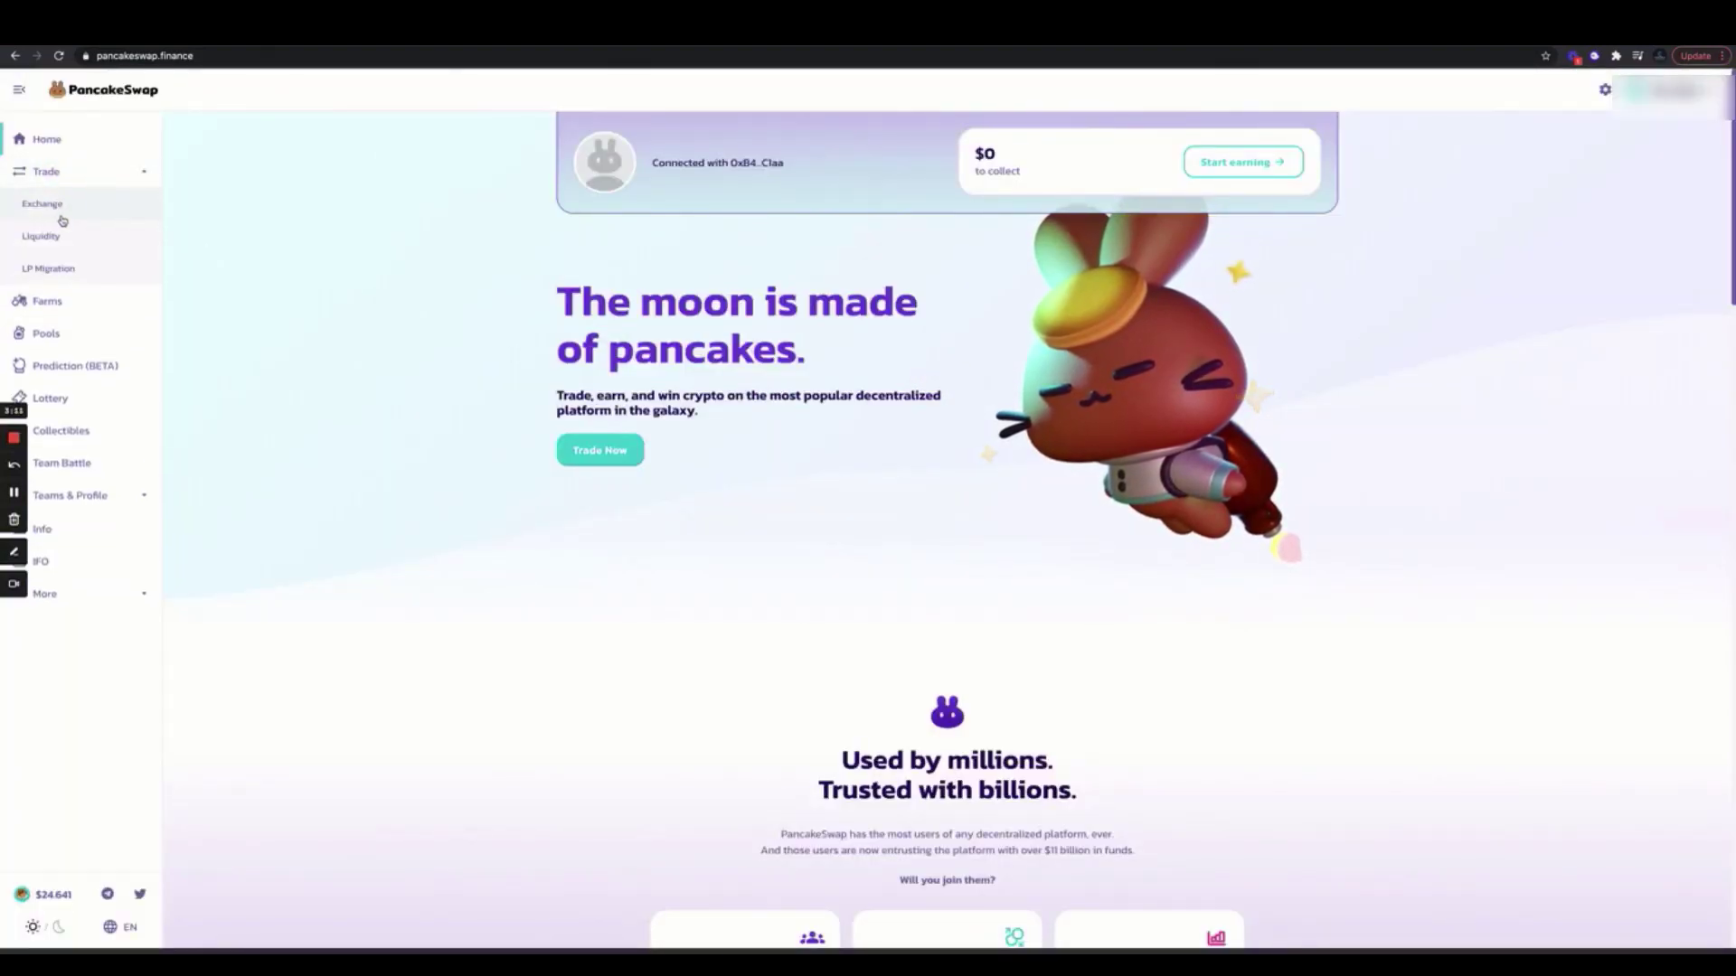
{"action": "left_click", "coordinate": [50, 208]}
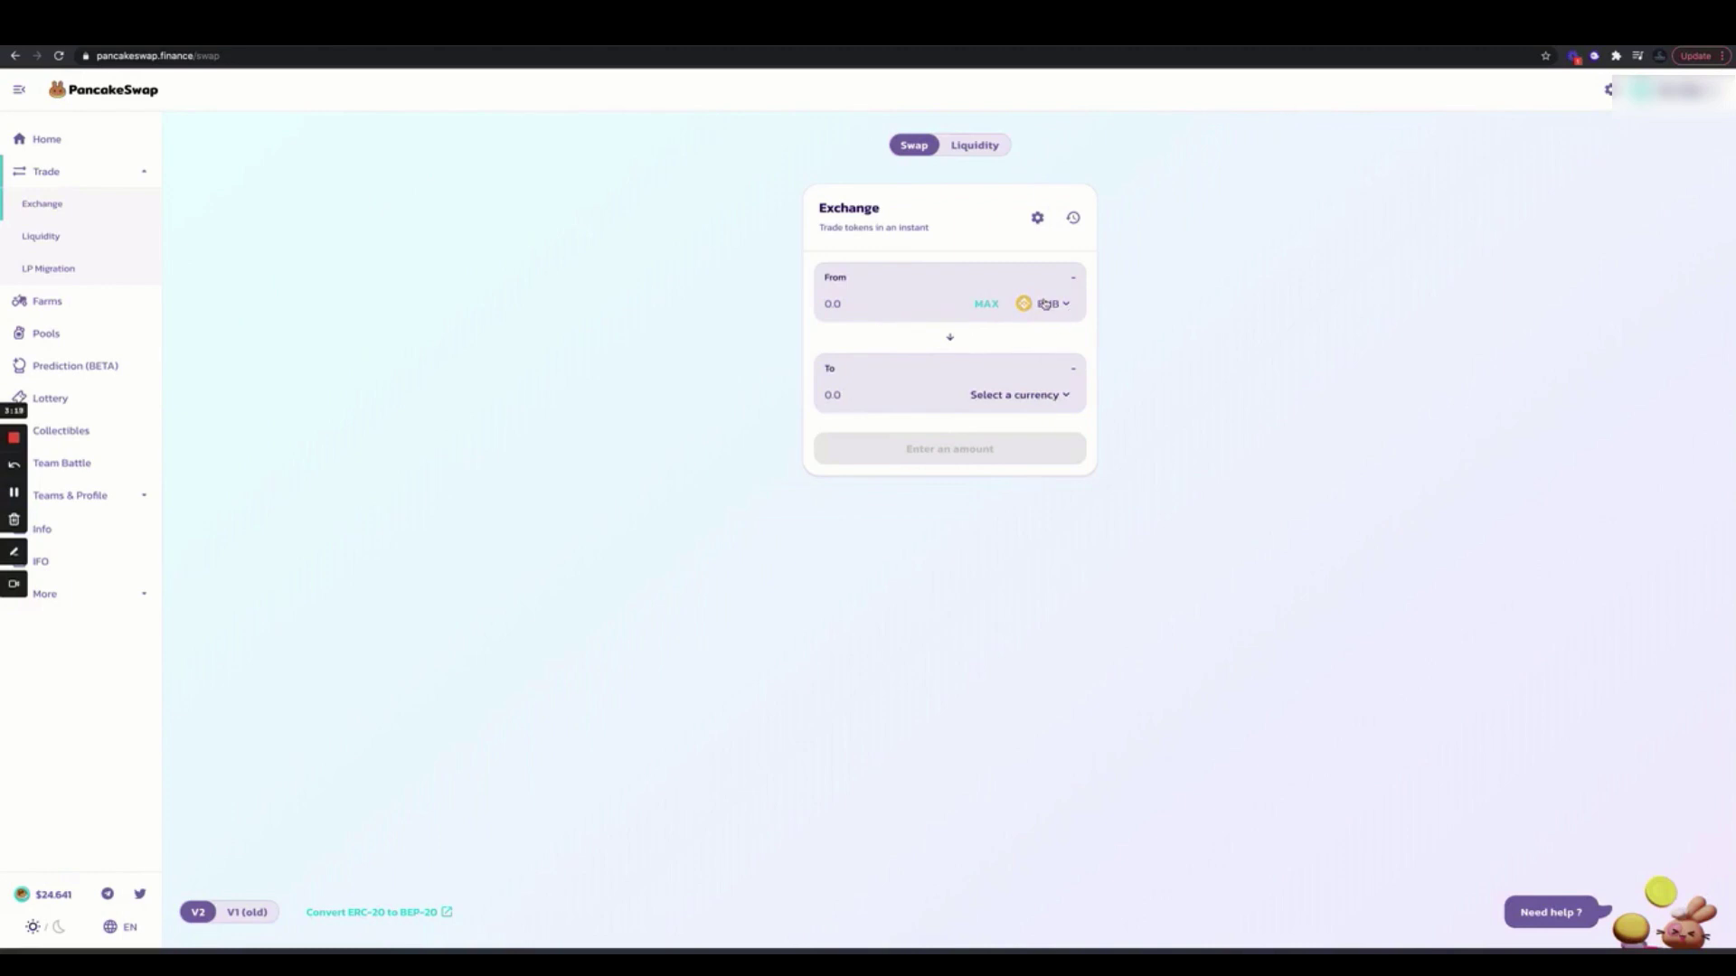
{"action": "left_click", "coordinate": [1026, 395]}
{"action": "left_click", "coordinate": [923, 369]}
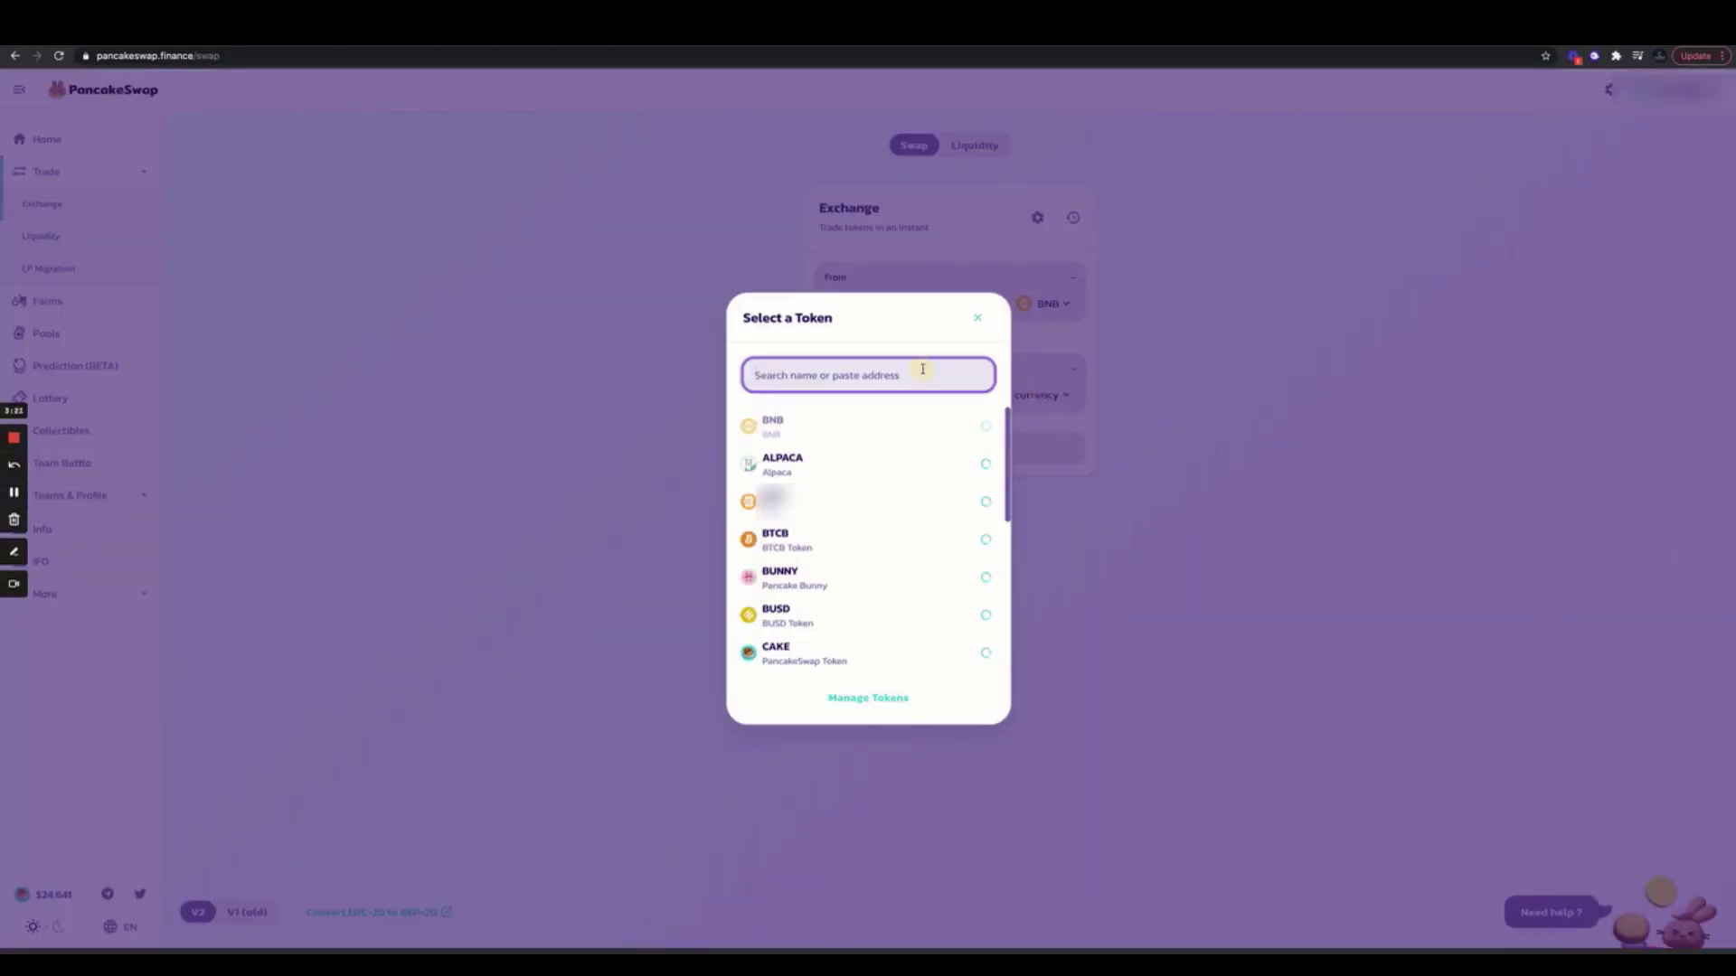
{"action": "type", "text": "cake"}
{"action": "left_click", "coordinate": [866, 427]}
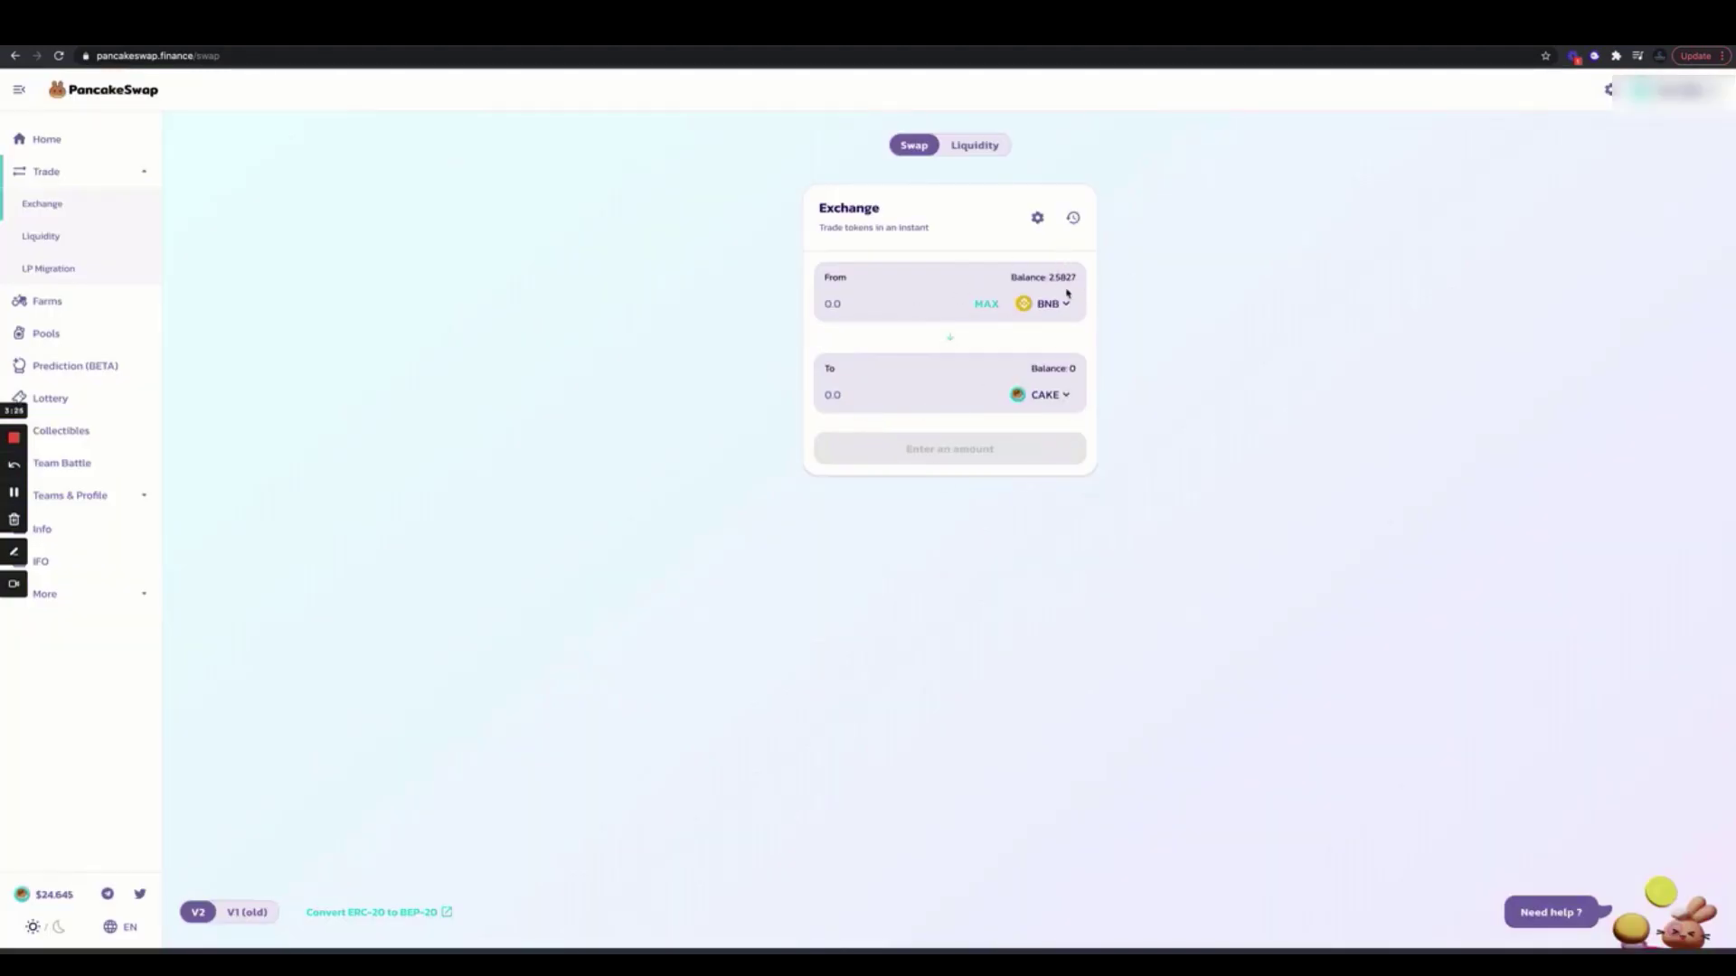
Enter the full 2.57270247 BNB balance with MAX and review the swap confirmation
{"action": "left_click", "coordinate": [651, 299]}
{"action": "left_click", "coordinate": [994, 302]}
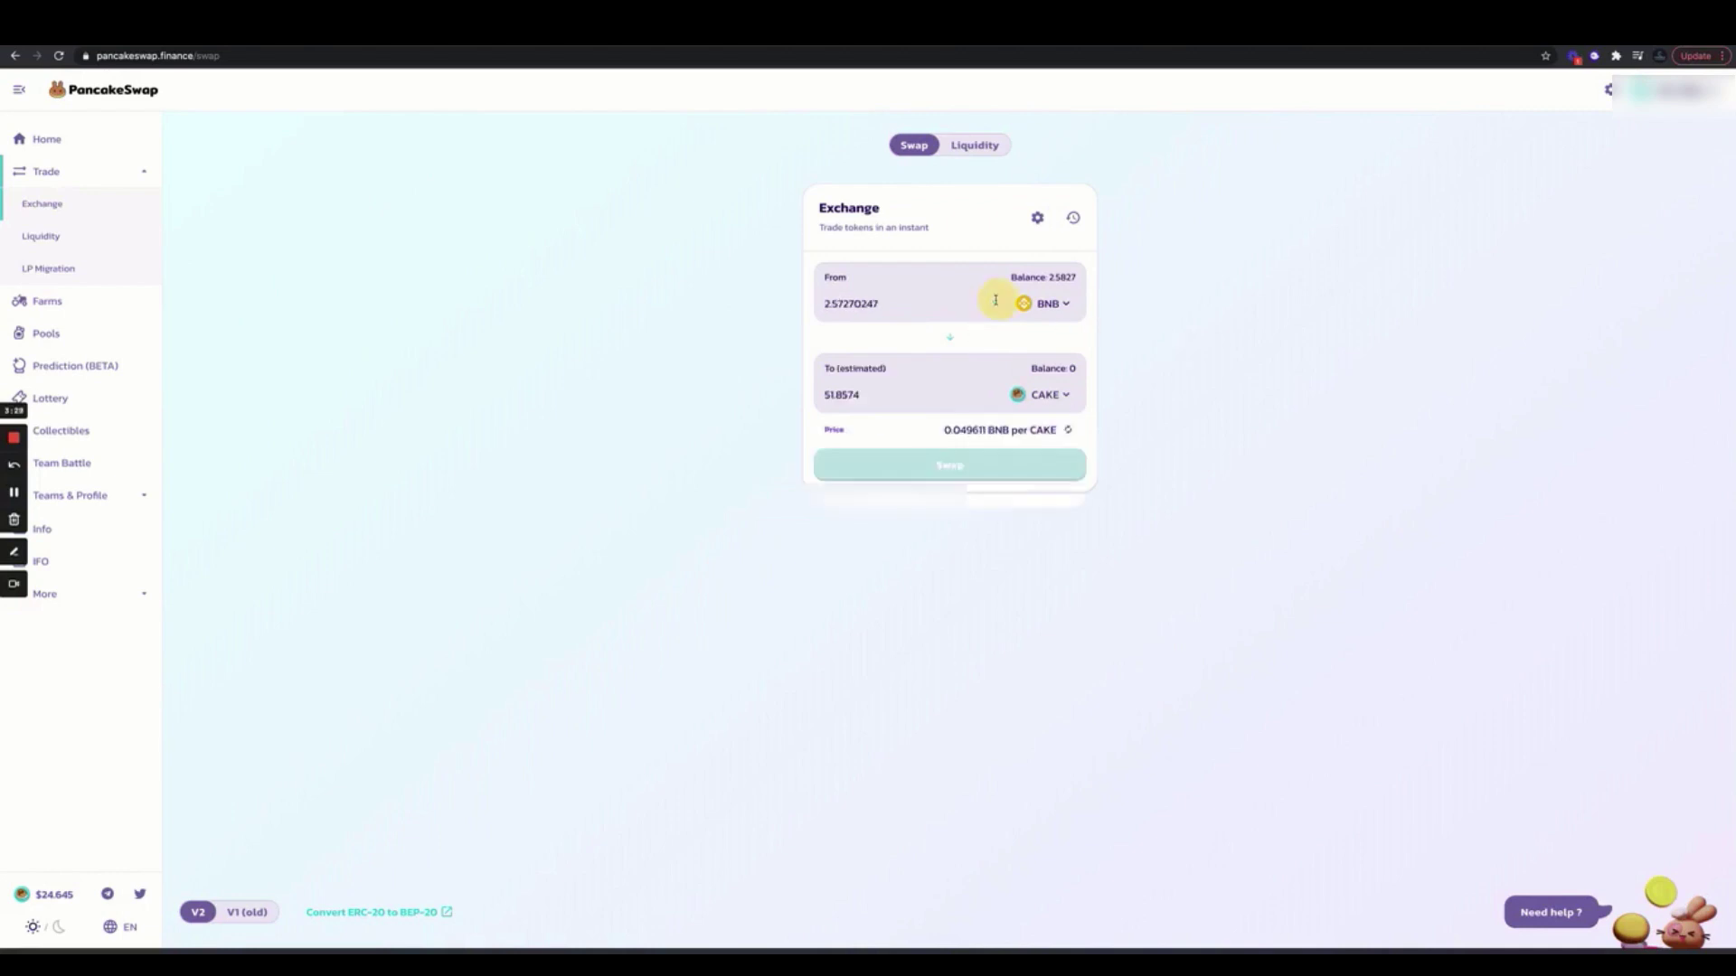
{"action": "left_click", "coordinate": [956, 398]}
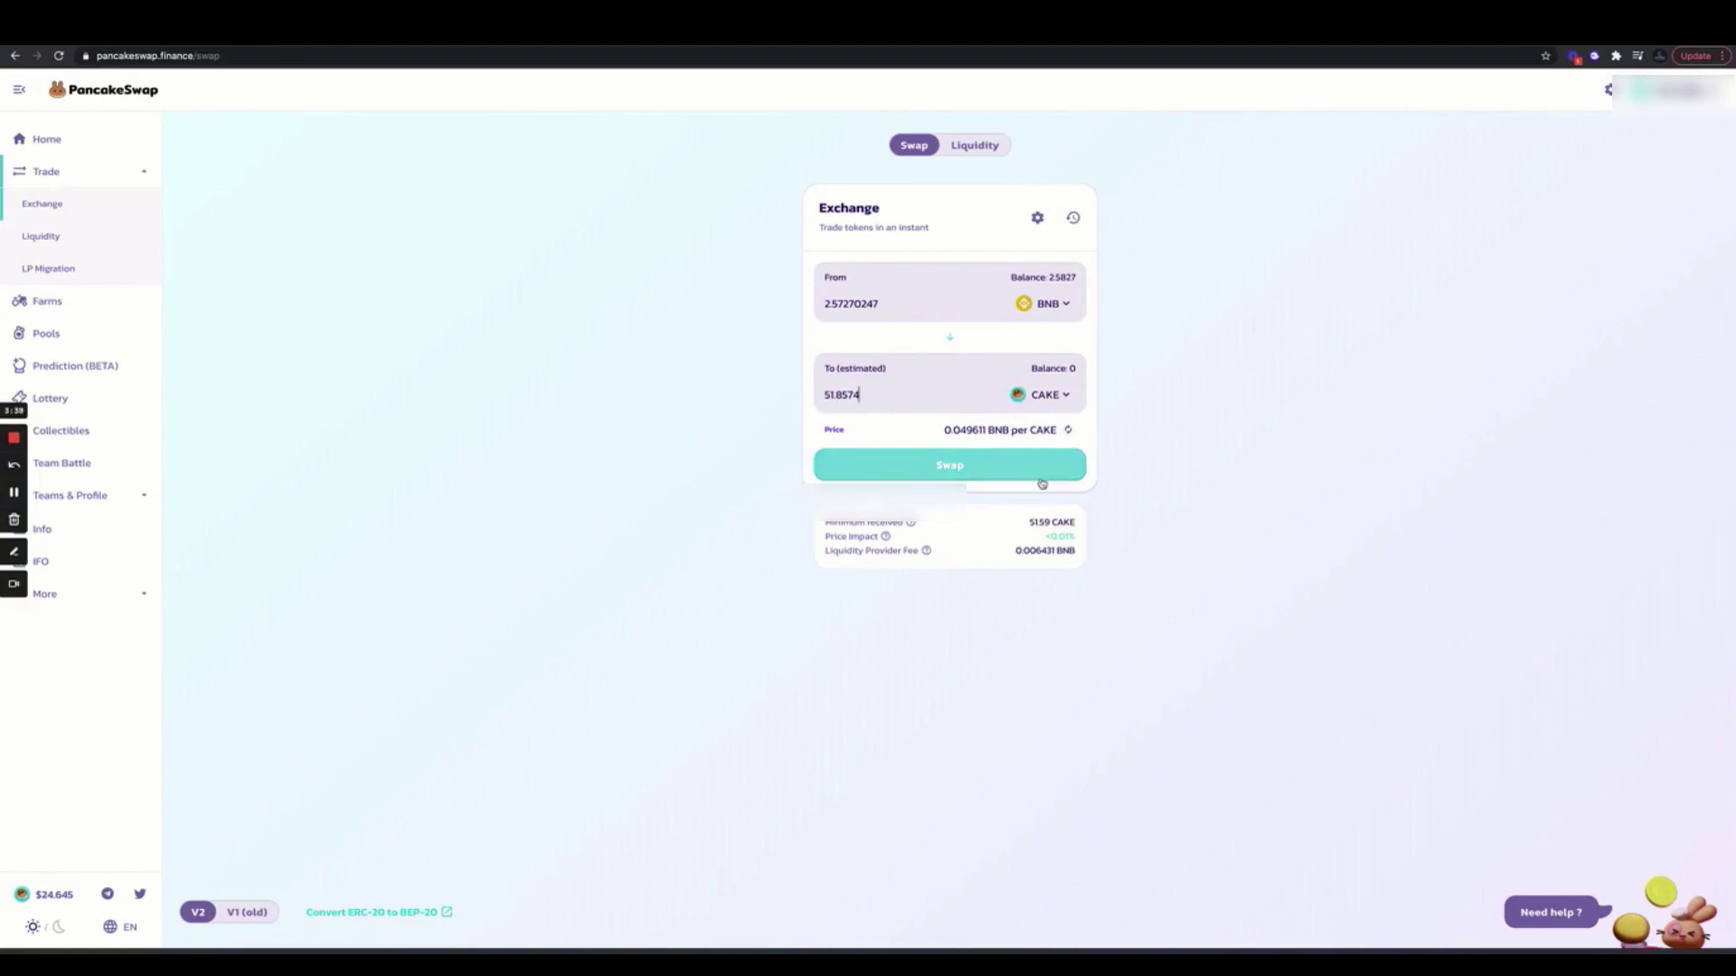
{"action": "left_click", "coordinate": [992, 474]}
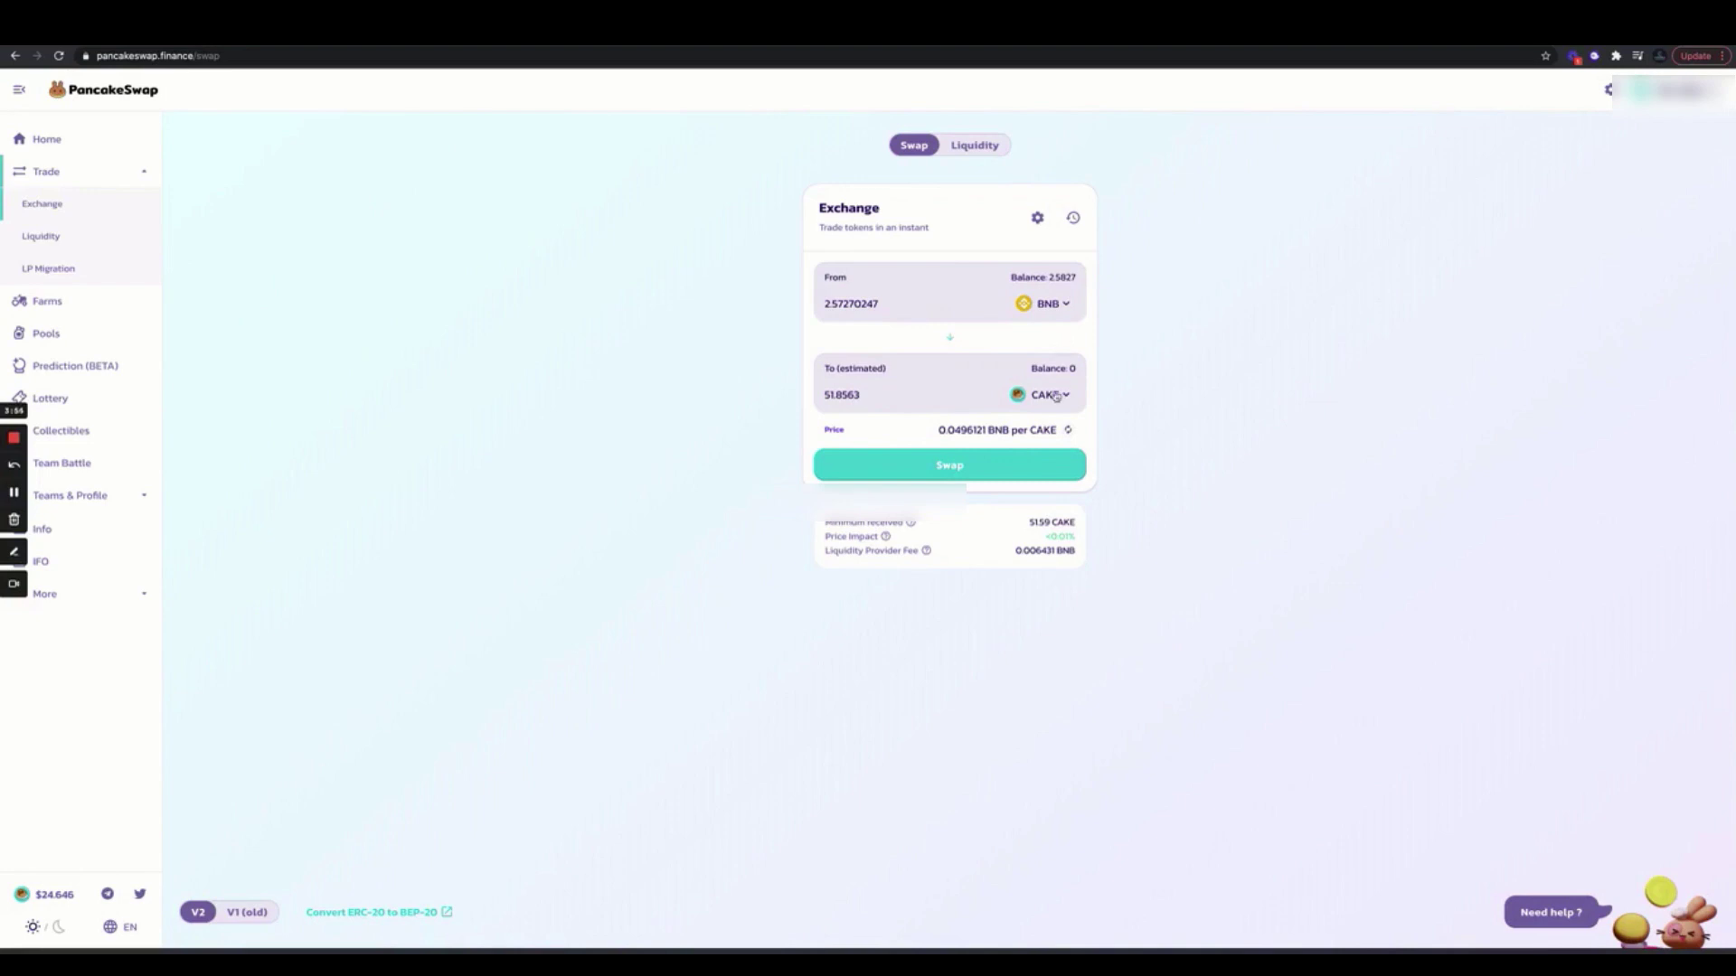
Pin MetaMask to the browser toolbar, then view and close its 0 BNB wallet
{"action": "left_click", "coordinate": [1616, 55]}
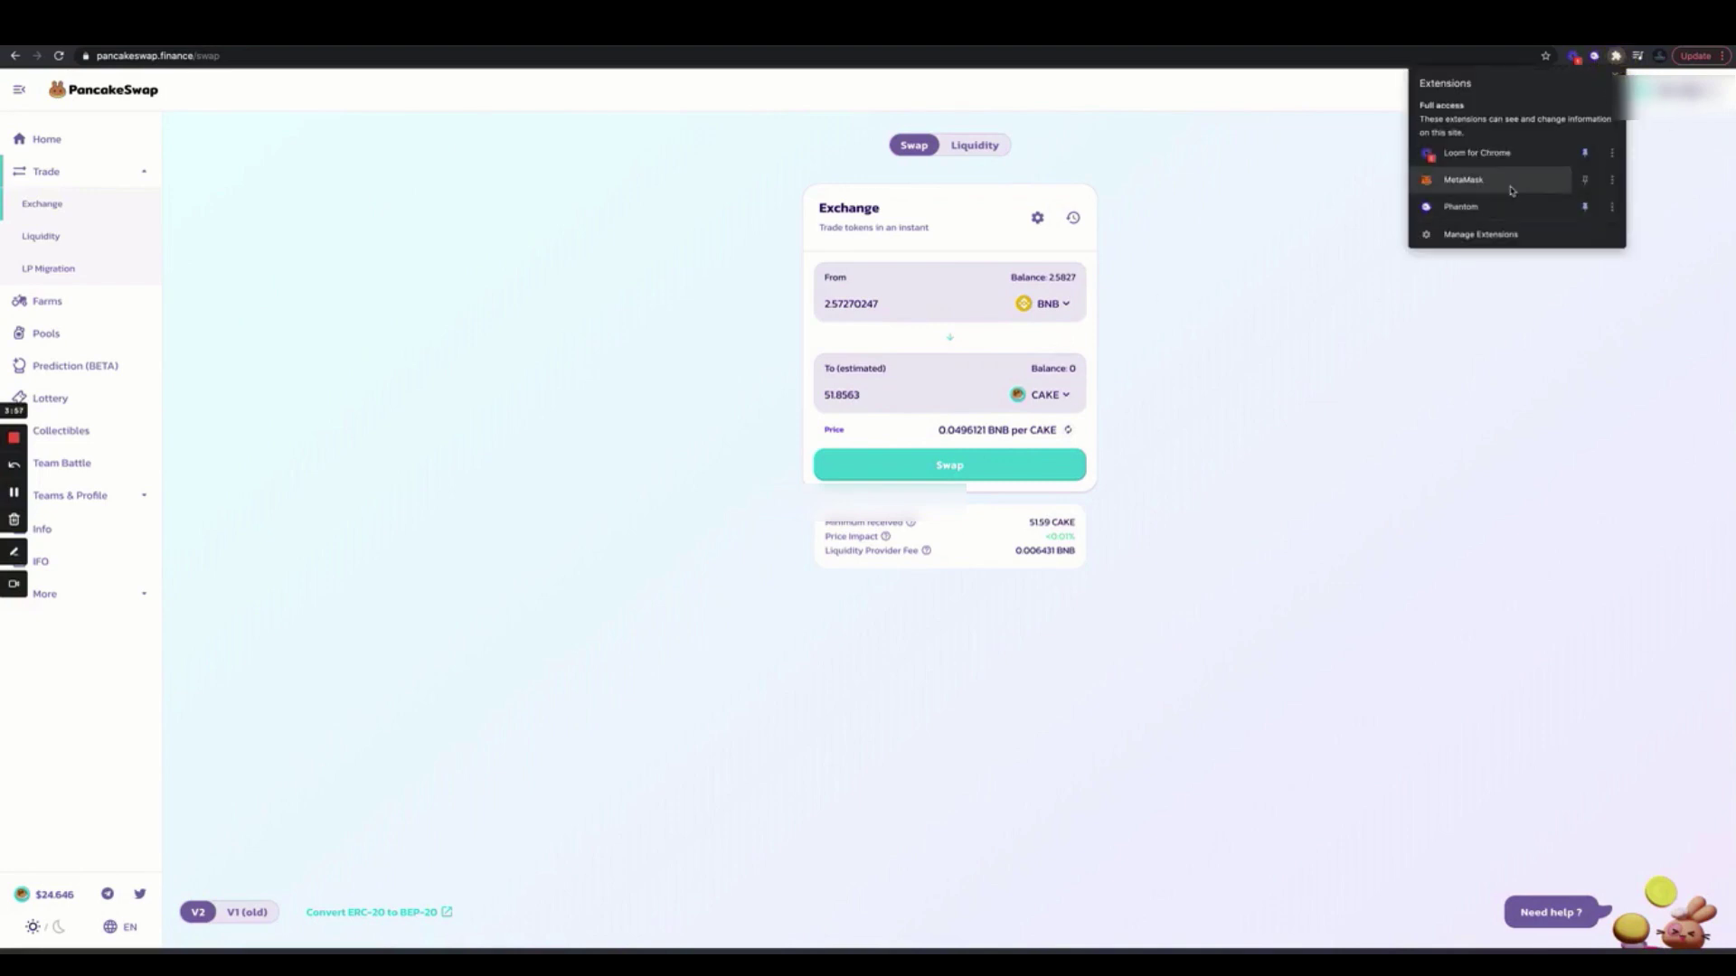
{"action": "left_click", "coordinate": [1582, 176]}
{"action": "left_click", "coordinate": [1594, 55]}
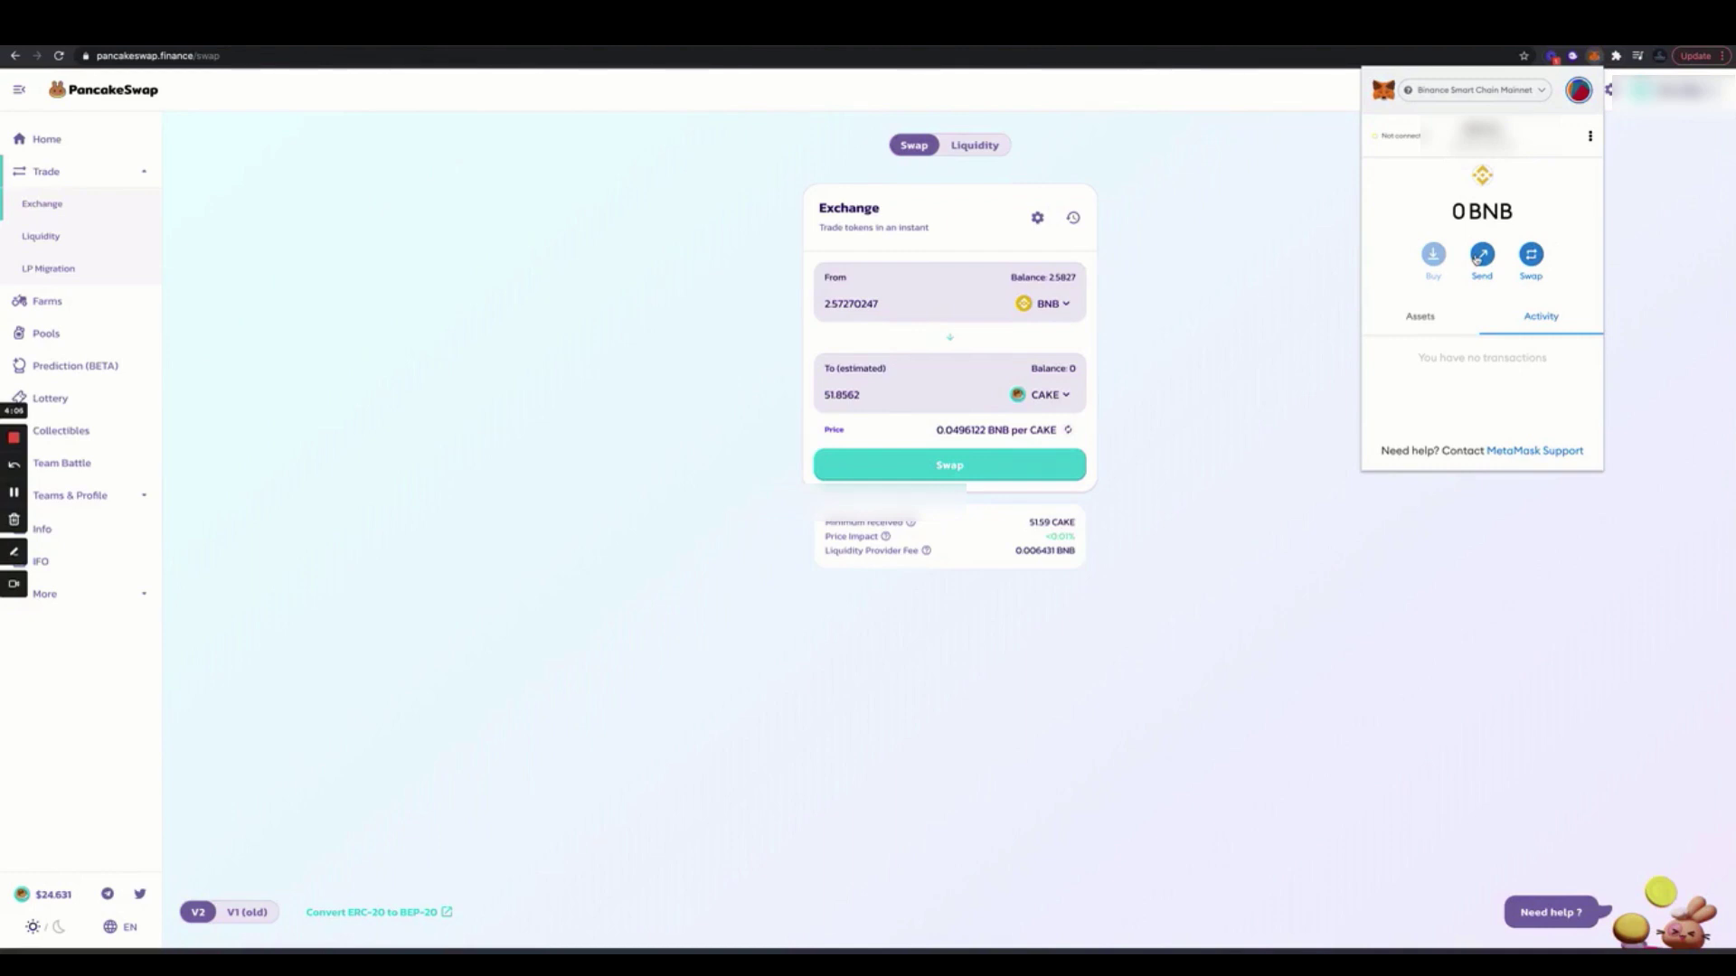
{"action": "left_click", "coordinate": [1232, 340]}
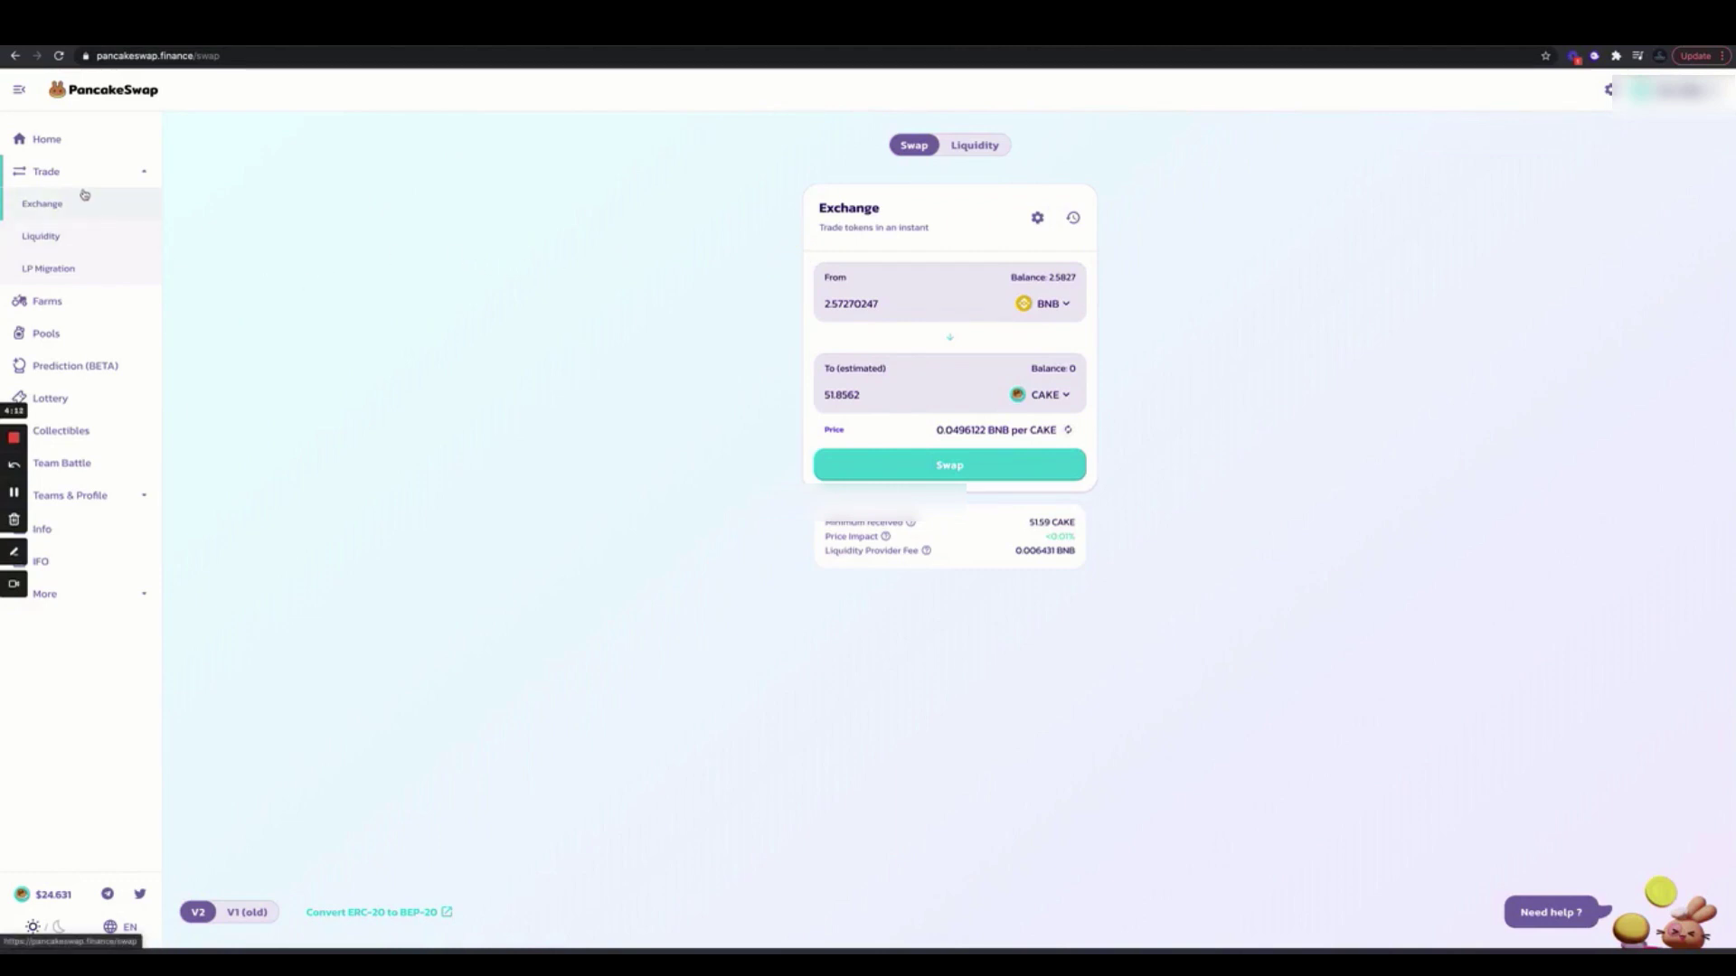
Collapse the Trade section and go to Syrup Pools, listing Auto CAKE, Manual CAKE and Earn HERO
{"action": "left_click", "coordinate": [145, 174]}
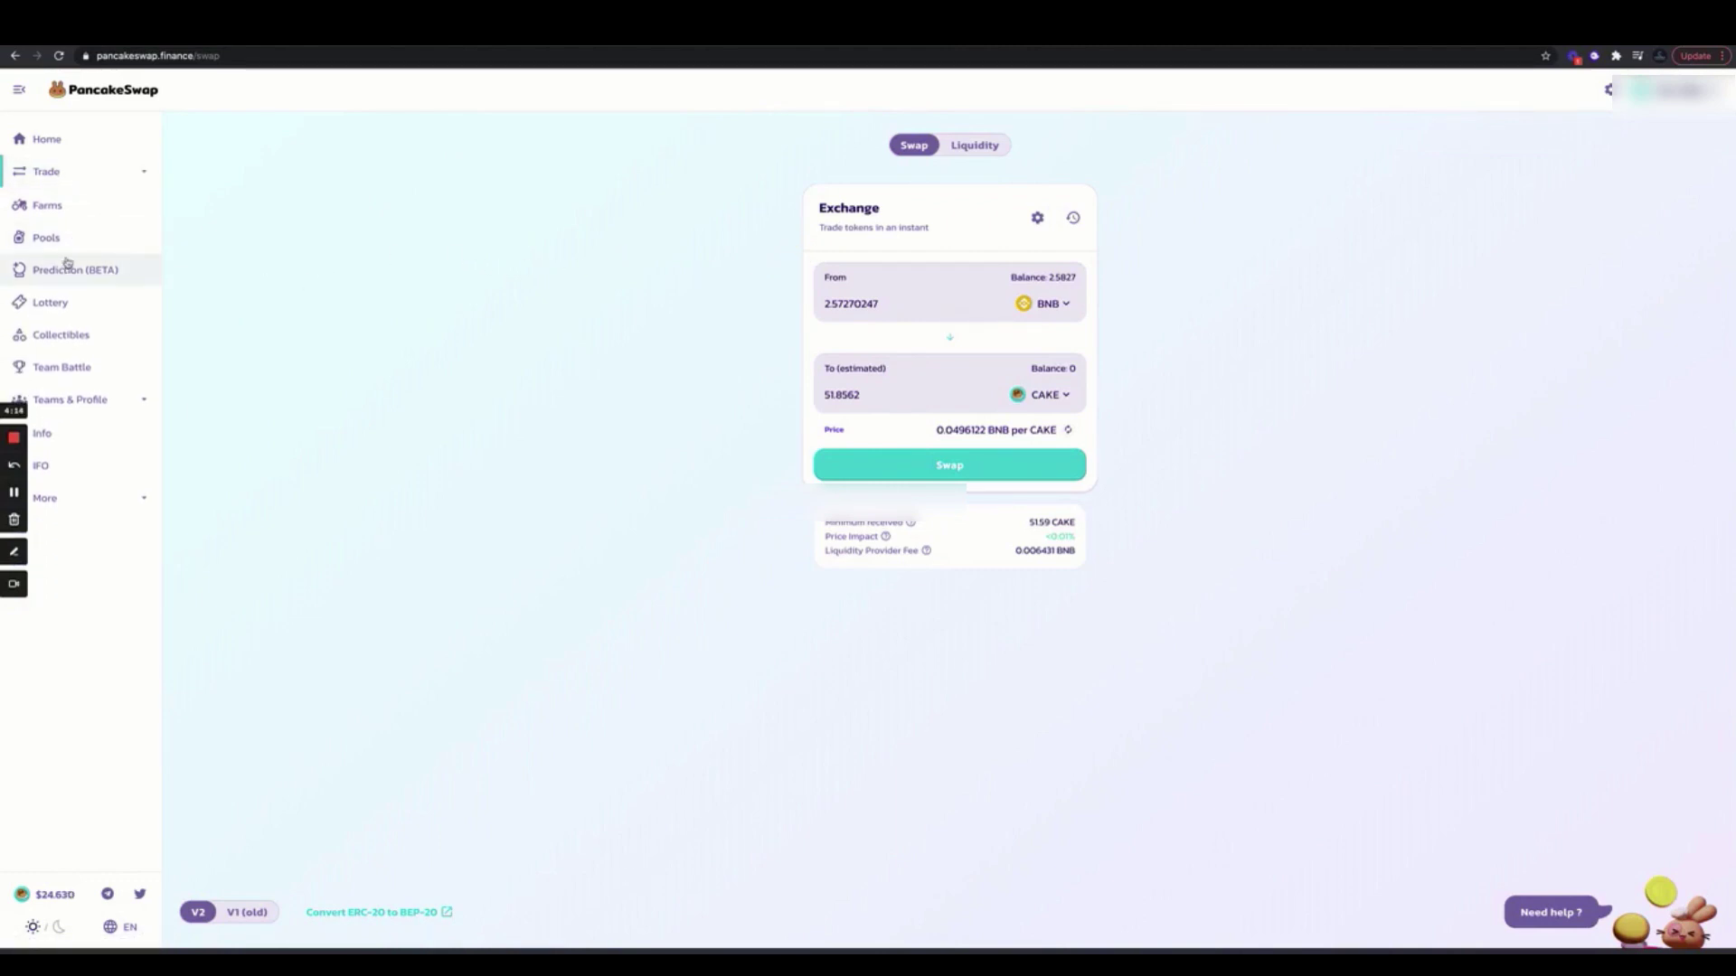
{"action": "left_click", "coordinate": [68, 238]}
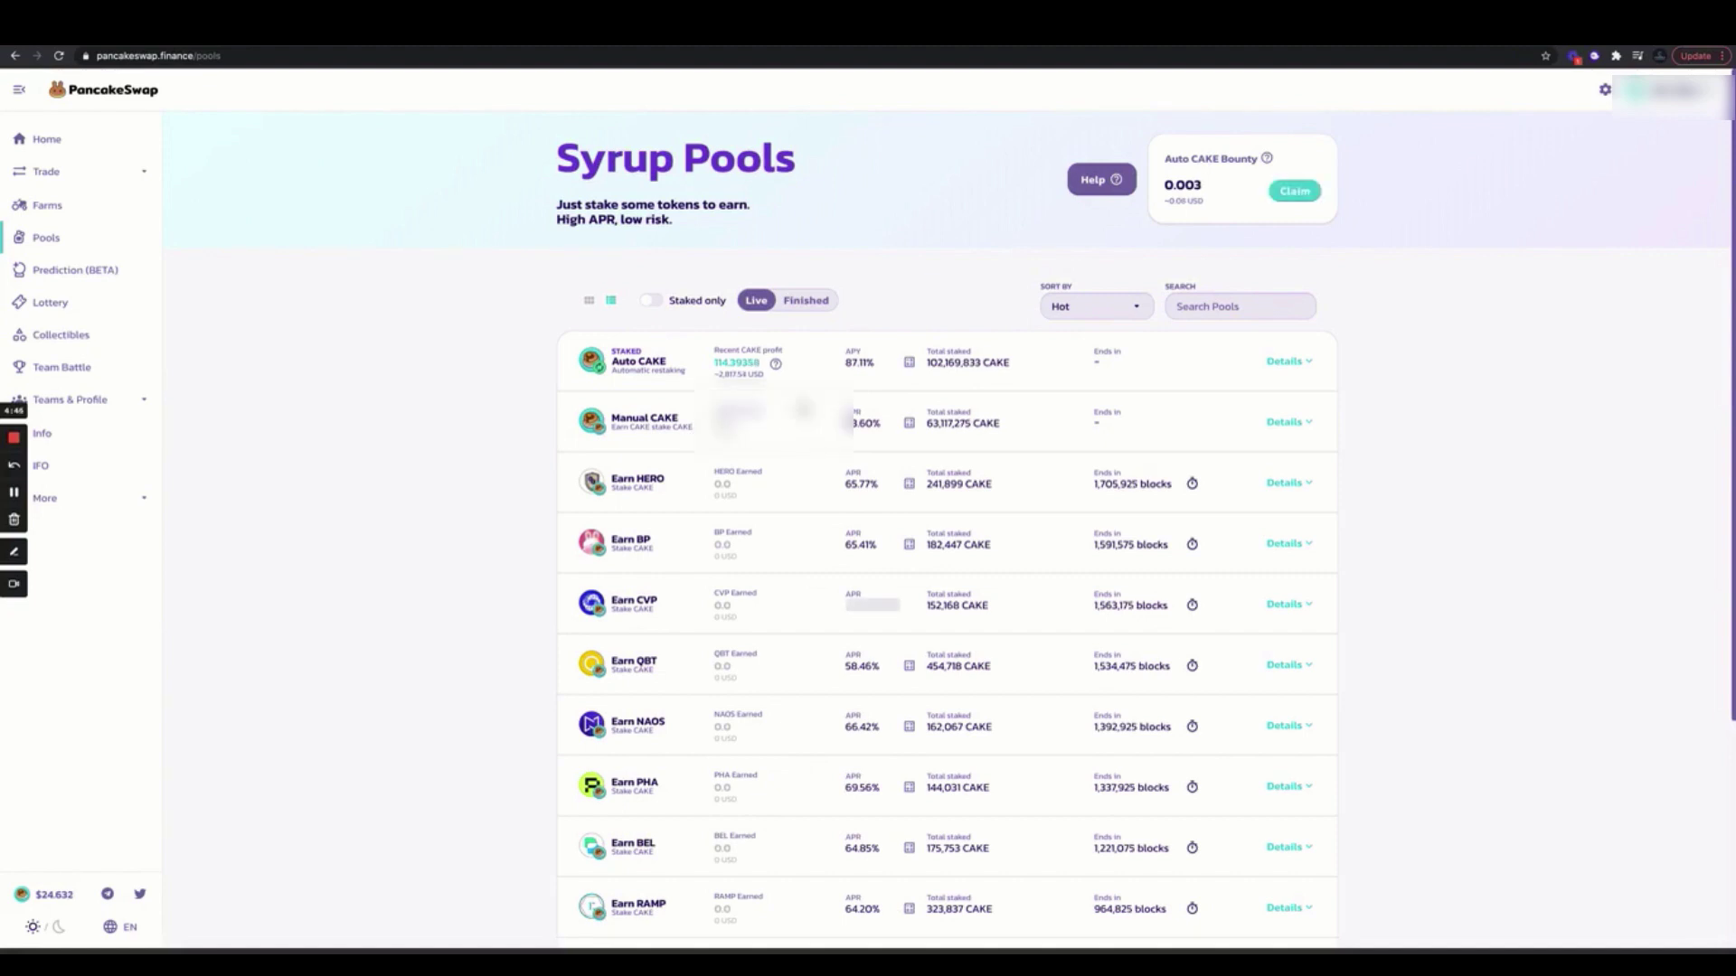
{"action": "mouse_move", "coordinate": [729, 375]}
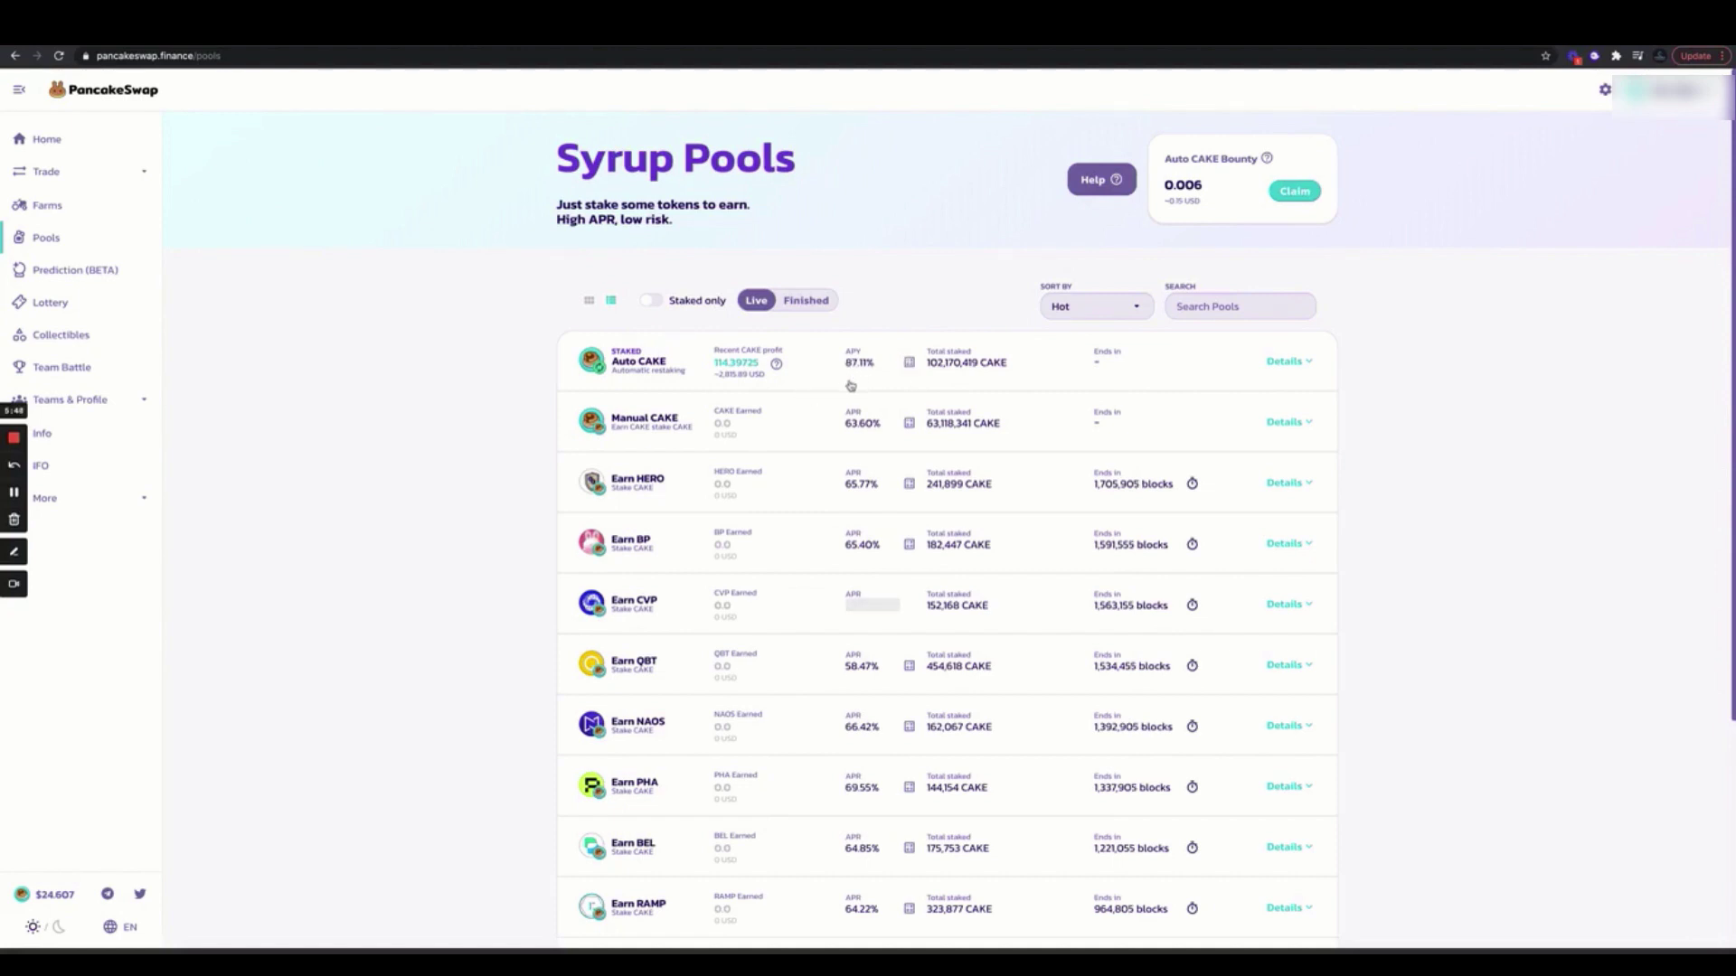
{"action": "mouse_move", "coordinate": [875, 369]}
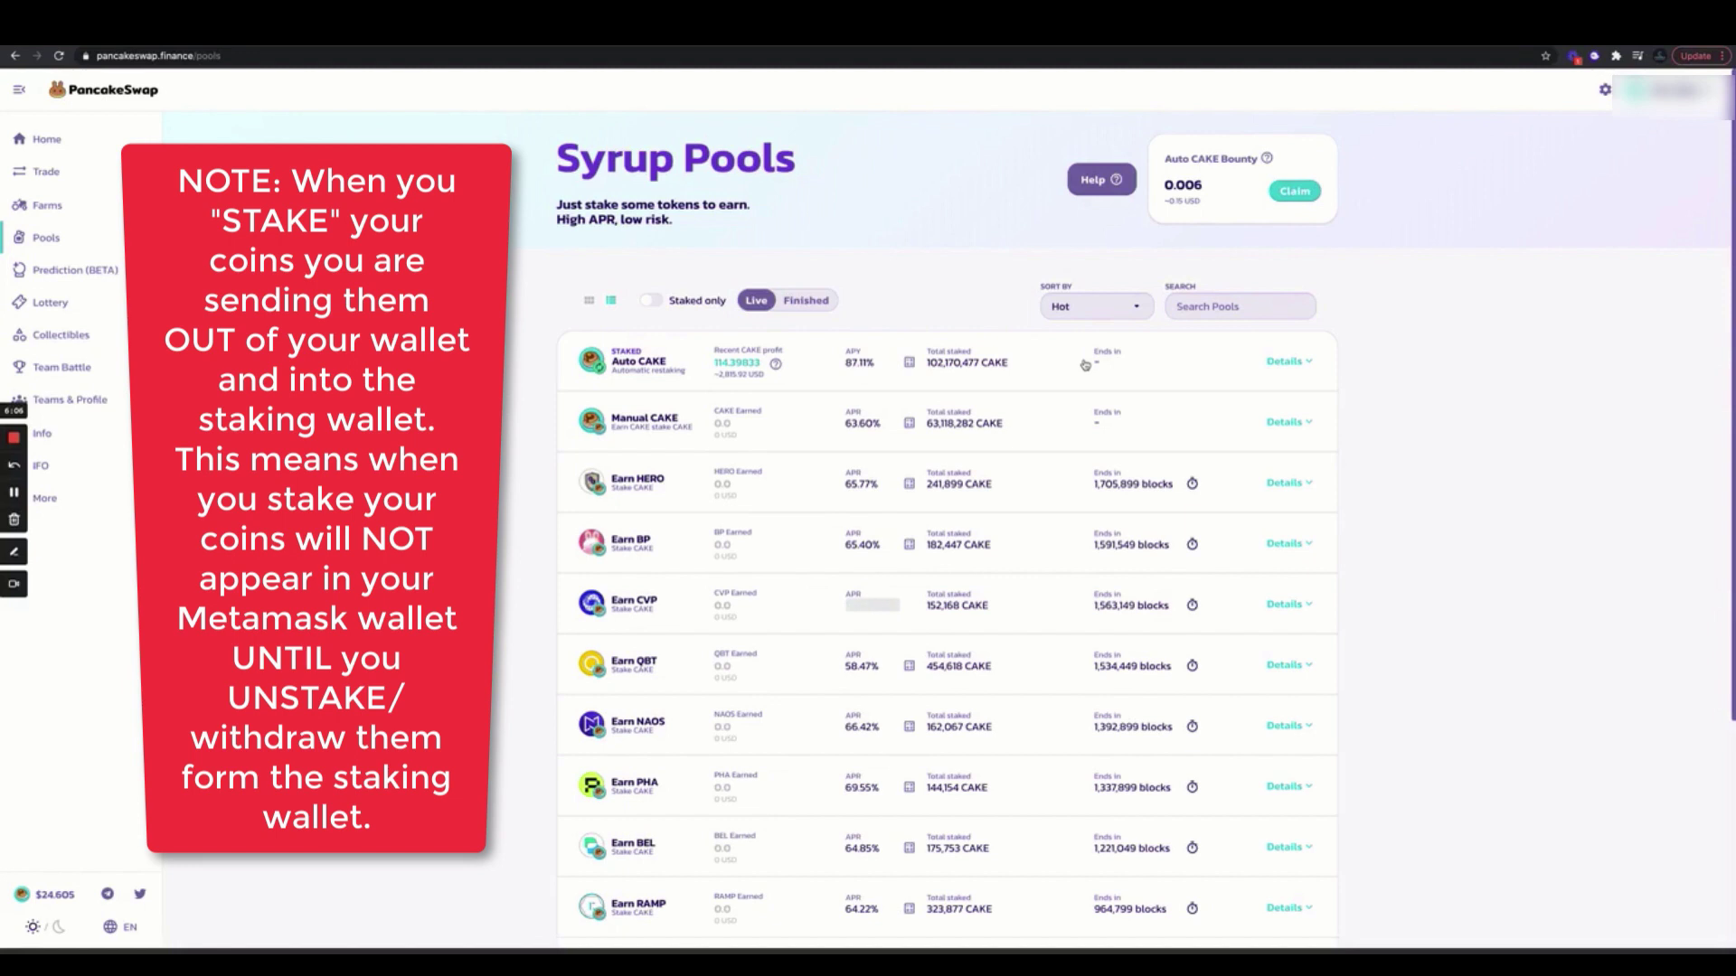
Return to the Exchange page and set CAKE as the token to pay with
{"action": "left_click", "coordinate": [46, 171]}
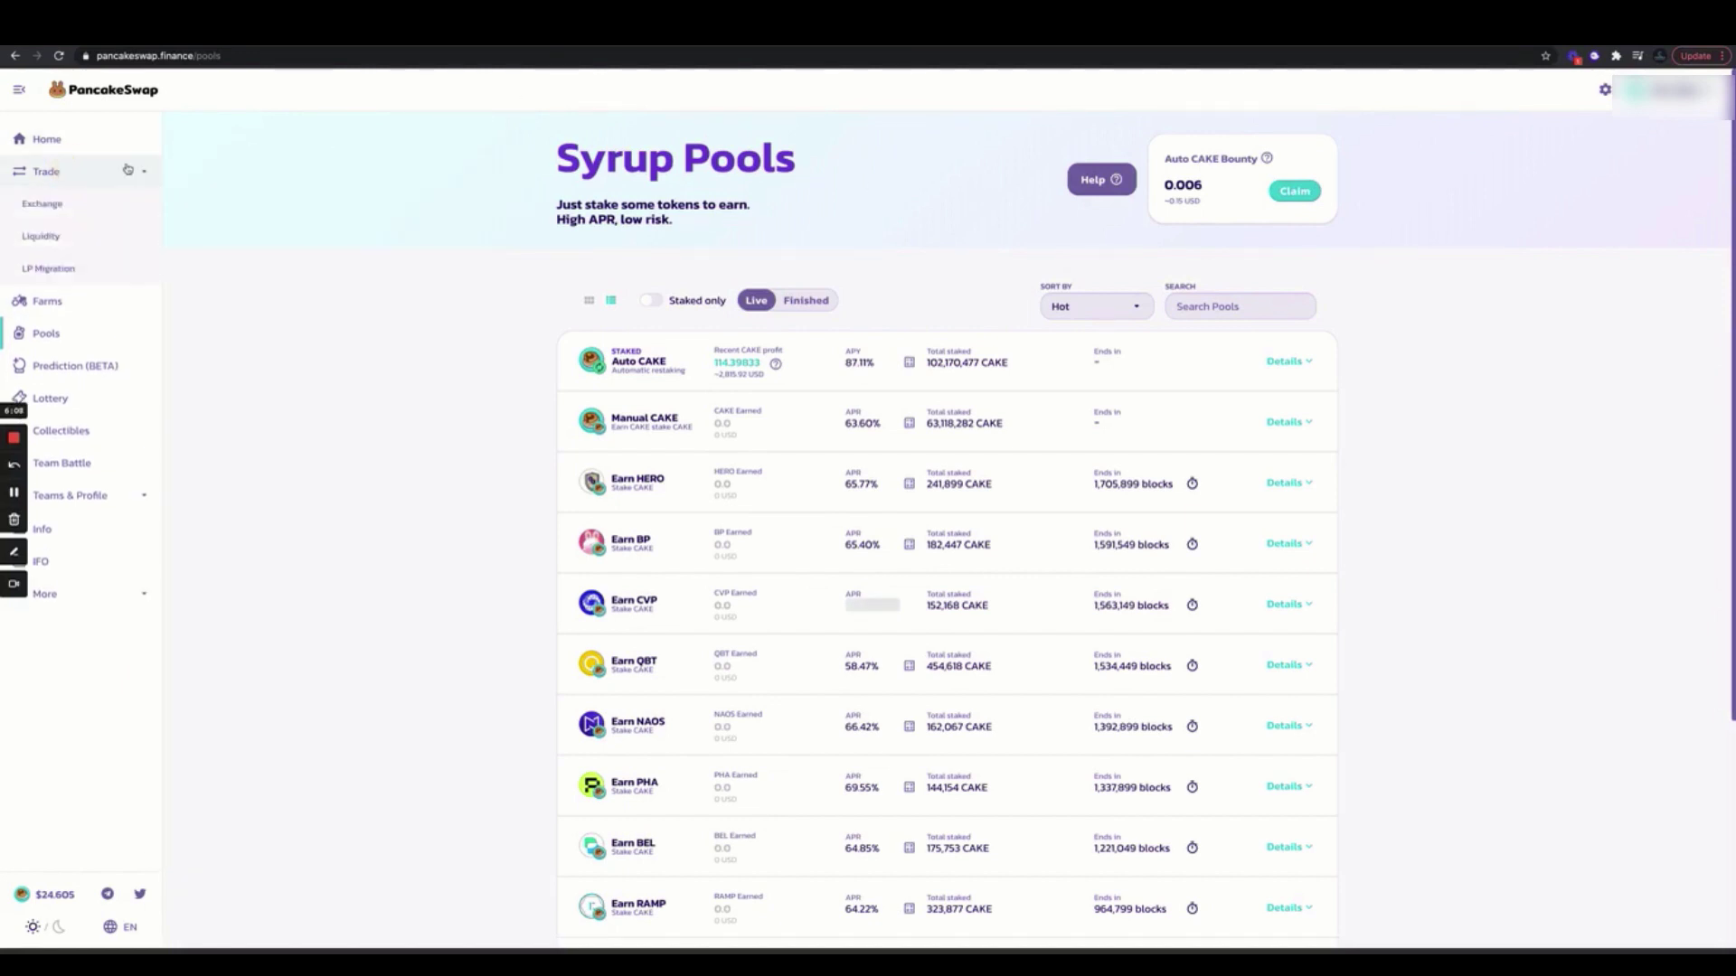
{"action": "left_click", "coordinate": [56, 209]}
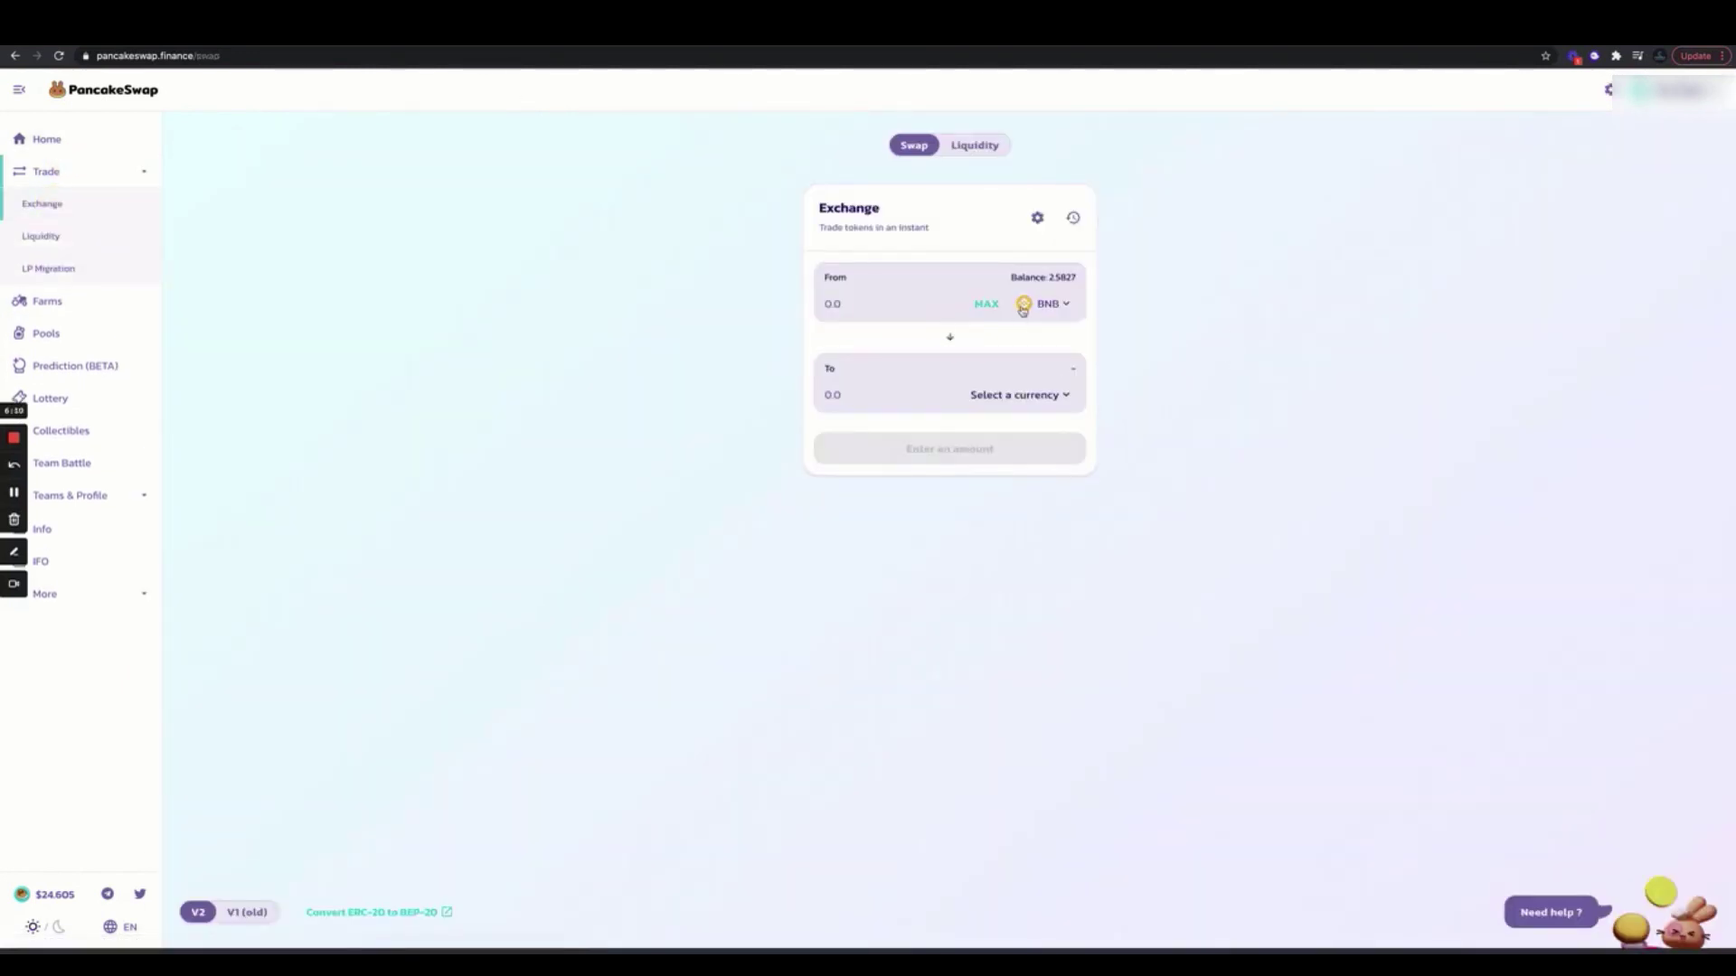
{"action": "left_click", "coordinate": [1051, 304]}
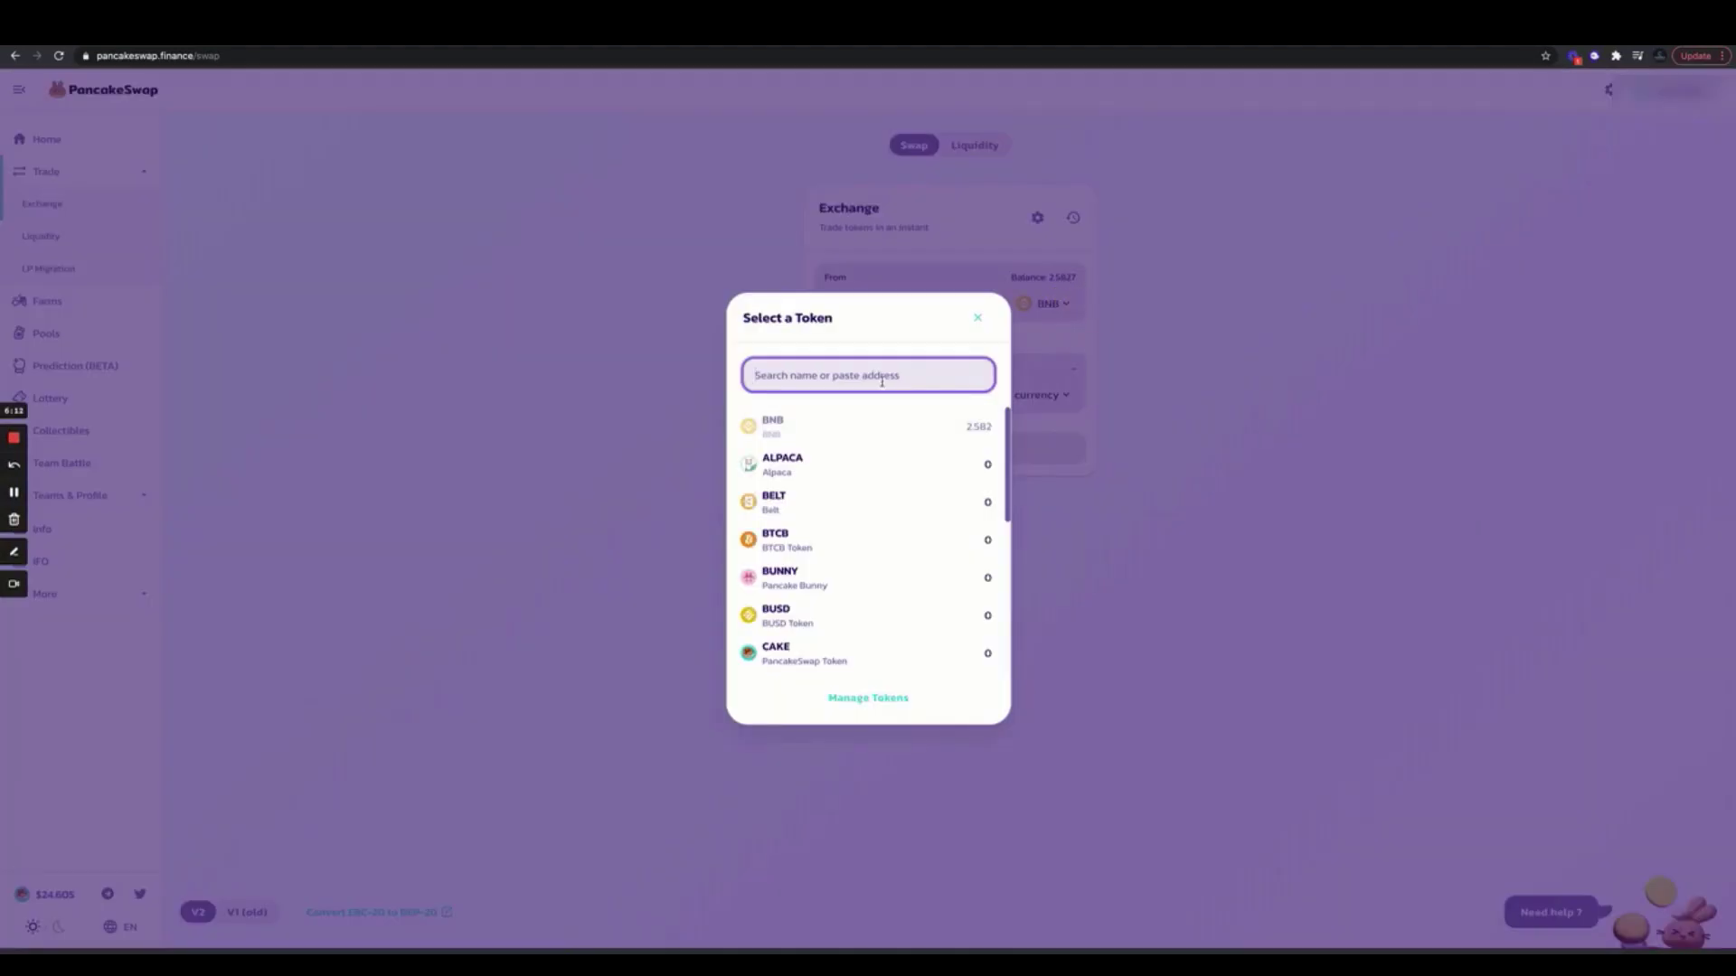
{"action": "type", "text": "cake"}
{"action": "left_click", "coordinate": [855, 421]}
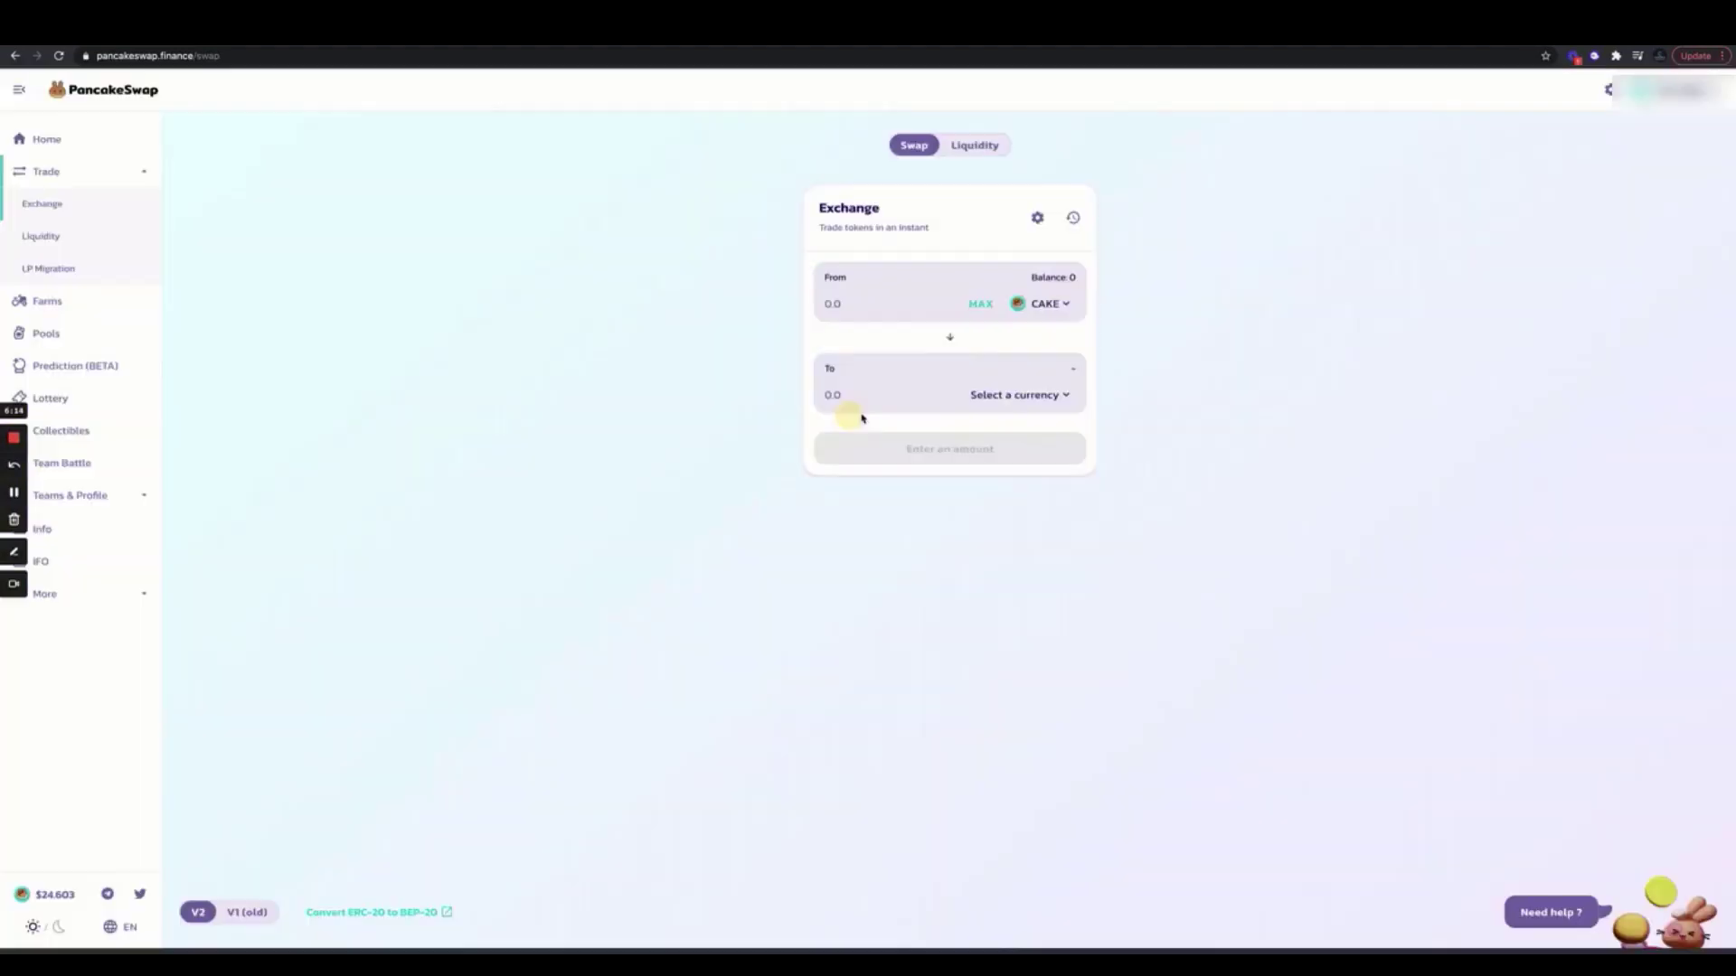
Search the token list and choose USDT as the token to receive
{"action": "left_click", "coordinate": [1052, 392]}
{"action": "type", "text": "usf"}
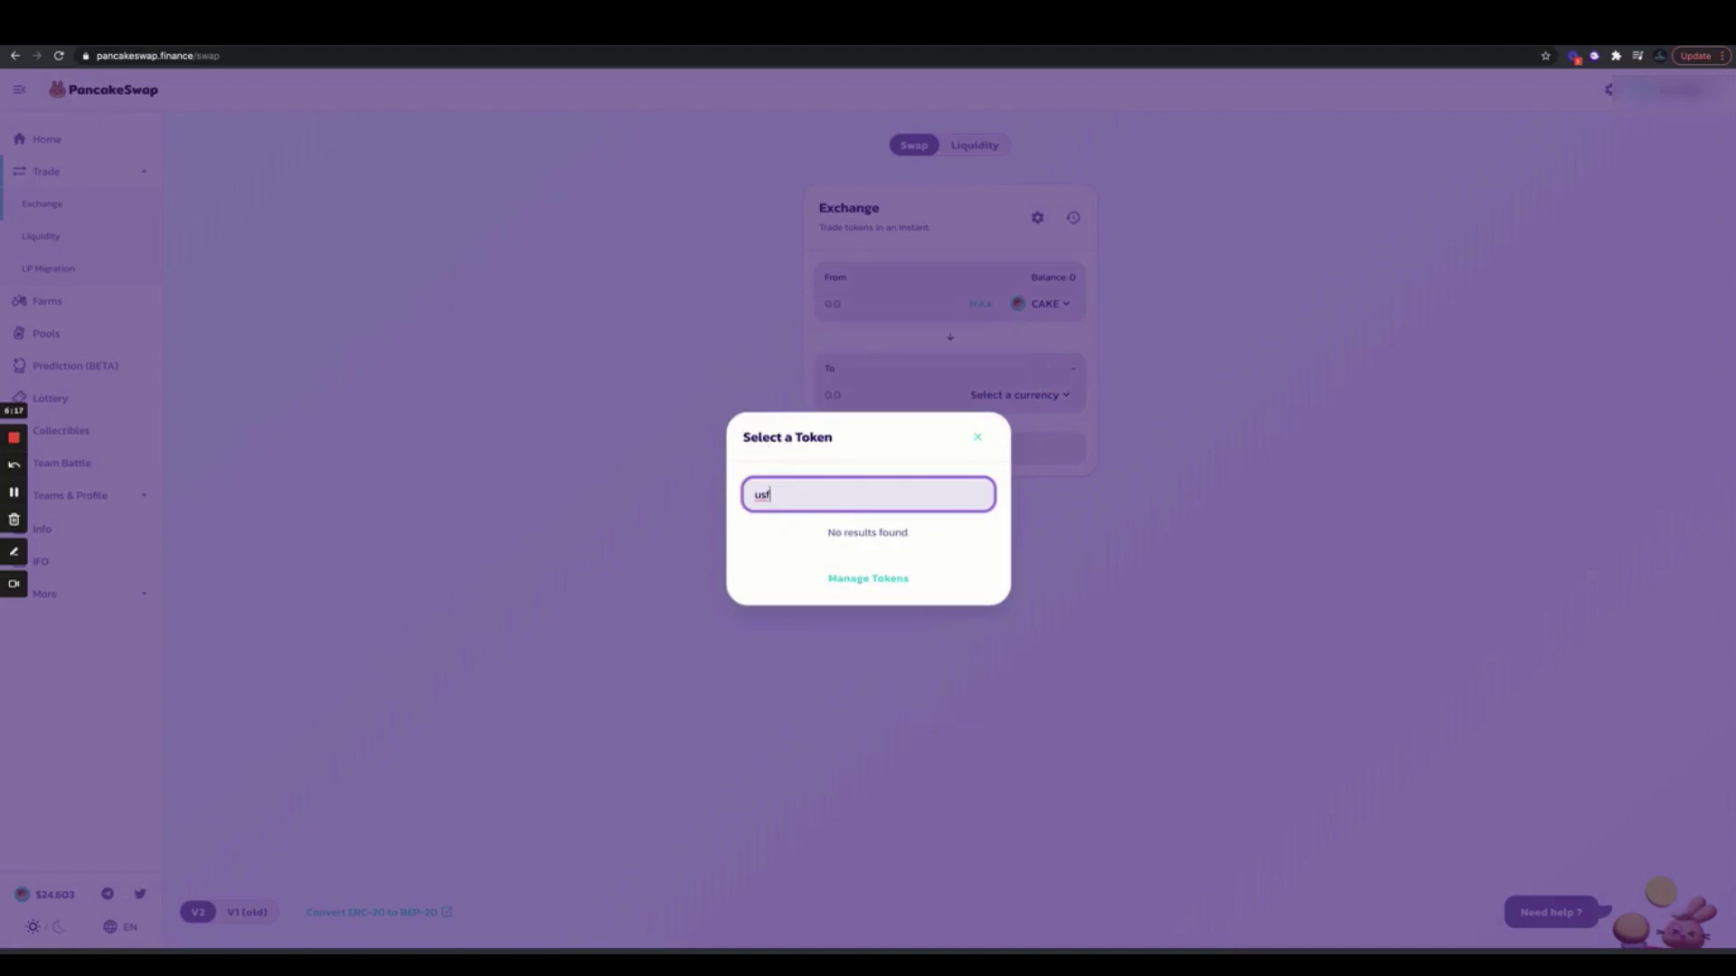
{"action": "key", "text": "BackSpace"}
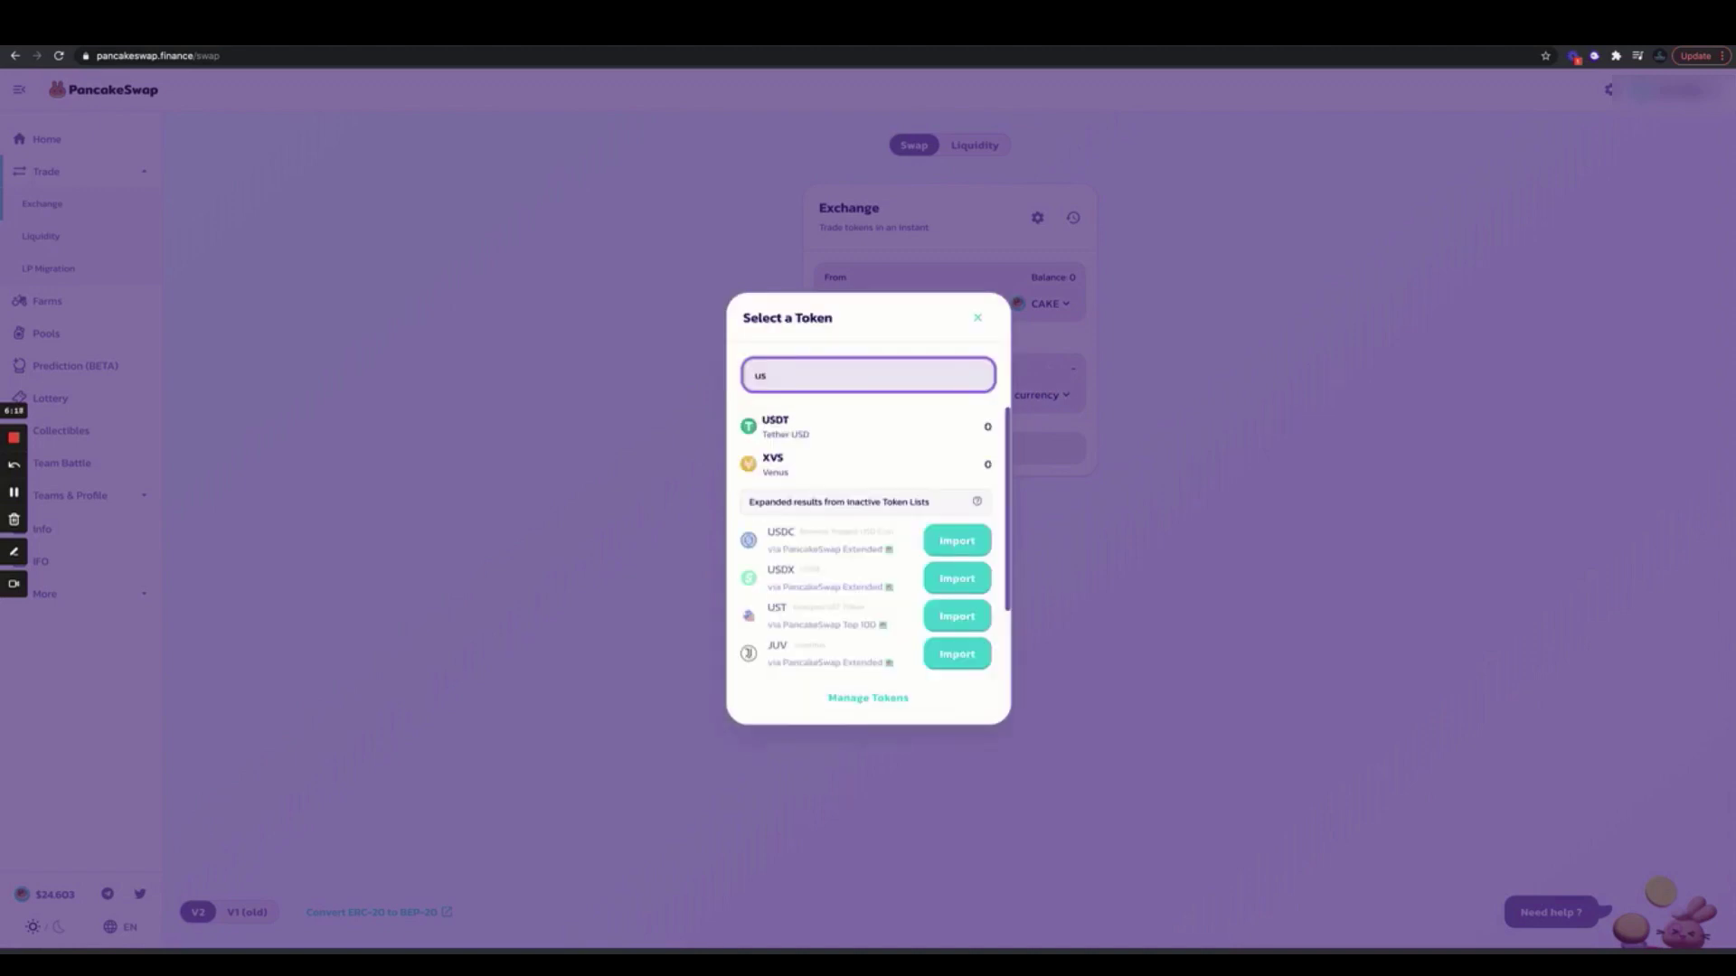
{"action": "left_click", "coordinate": [962, 429]}
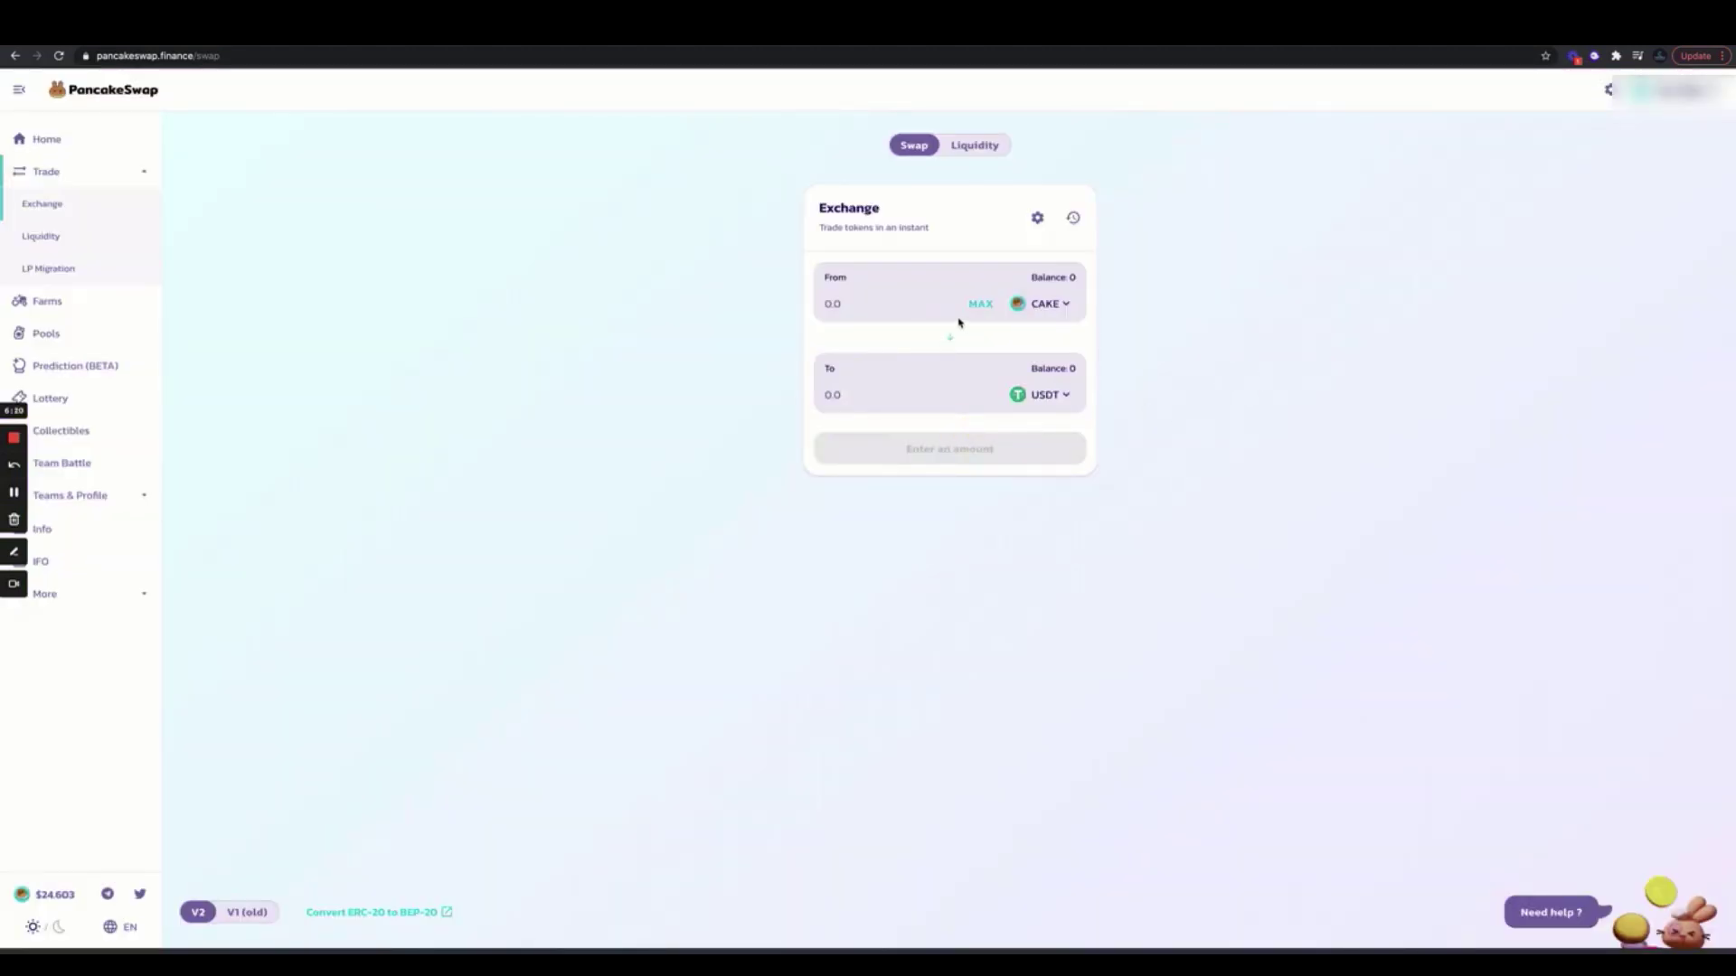